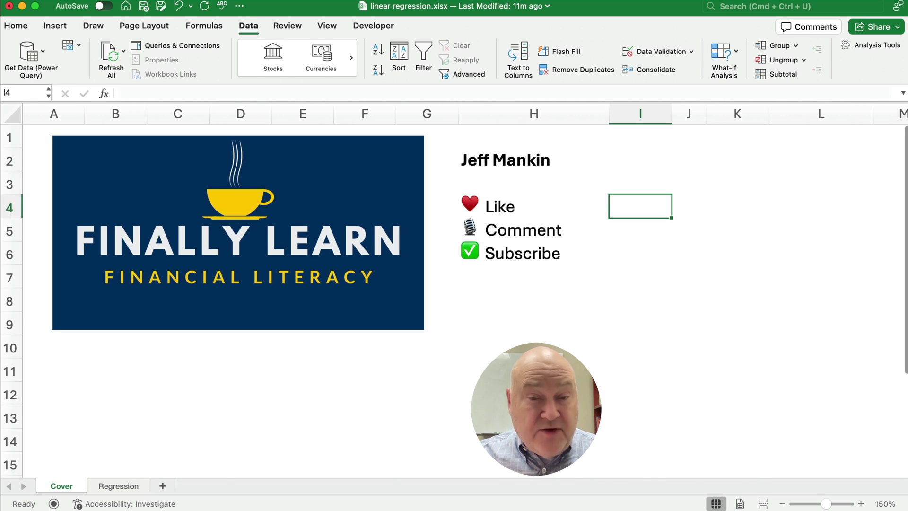
Step: Switch to the Regression sheet holding the Units and Total Costs data
{"action": "key", "text": "alt+Right"}
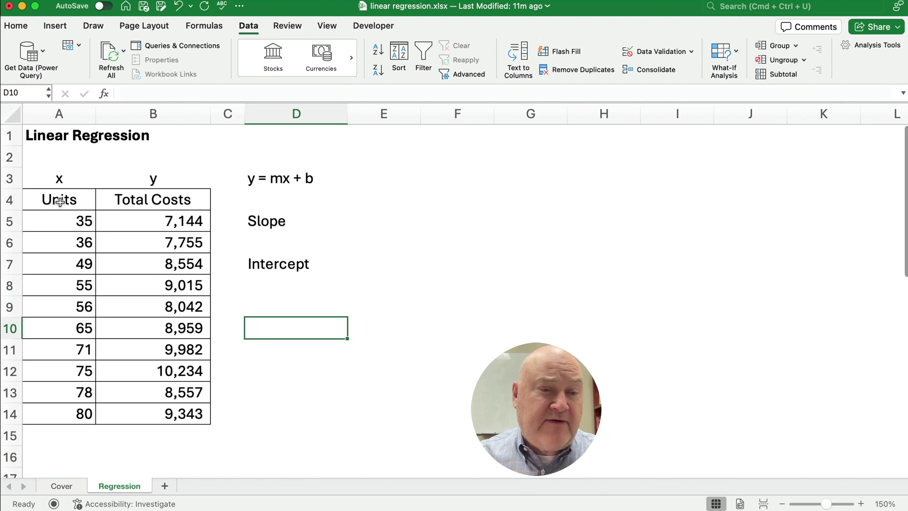
{"action": "left_click_drag", "start_coordinate": [58, 200], "coordinate": [60, 410]}
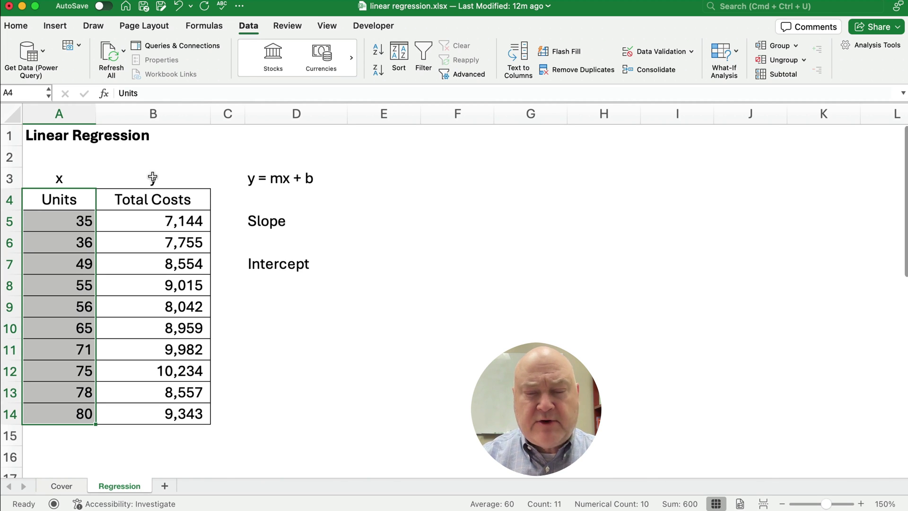
{"action": "left_click", "coordinate": [275, 178]}
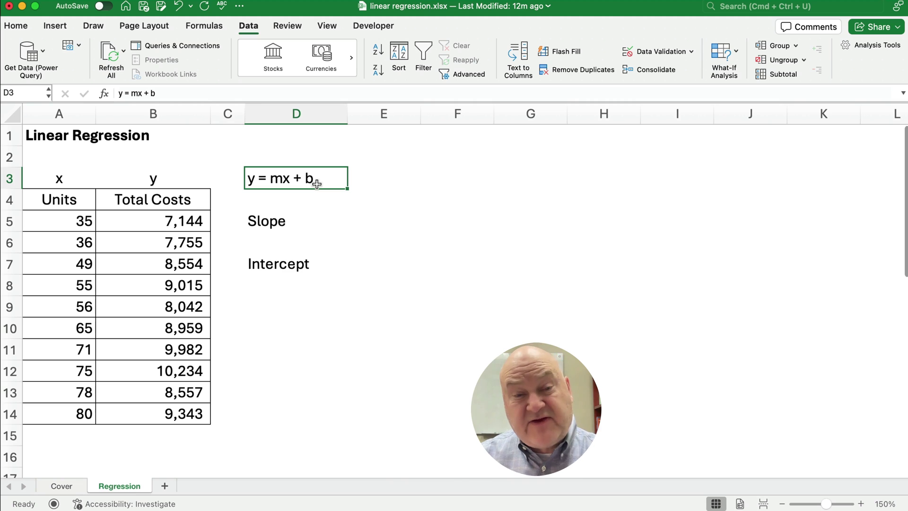
{"action": "left_click", "coordinate": [353, 221]}
{"action": "left_click_drag", "start_coordinate": [255, 222], "coordinate": [273, 268]}
{"action": "left_click", "coordinate": [355, 215]}
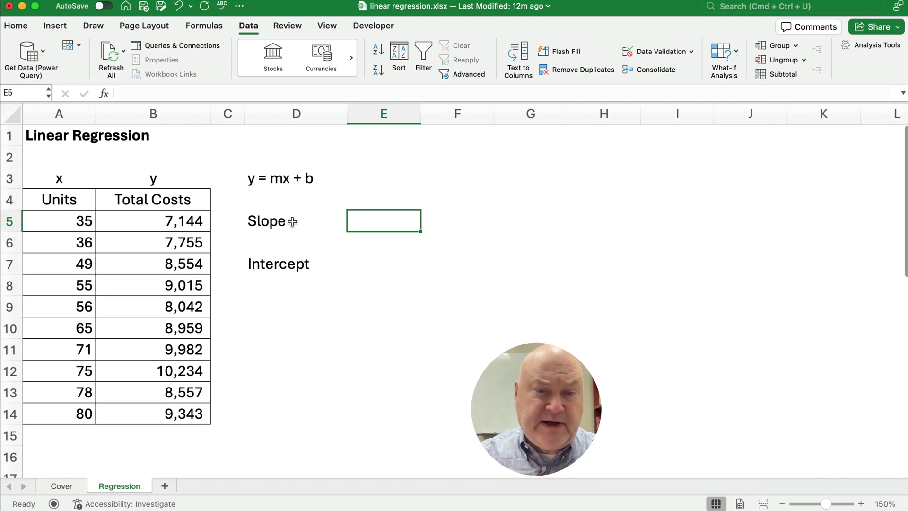
Step: Enter =SLOPE(B5:B14,A5:A14) in the Slope cell E5, returning 45.9463
{"action": "left_click", "coordinate": [104, 93]}
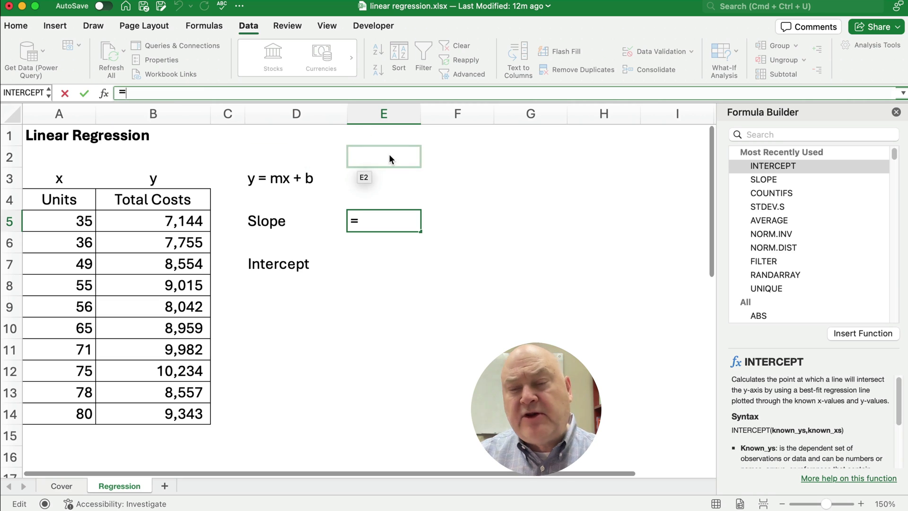
{"action": "left_click", "coordinate": [765, 140]}
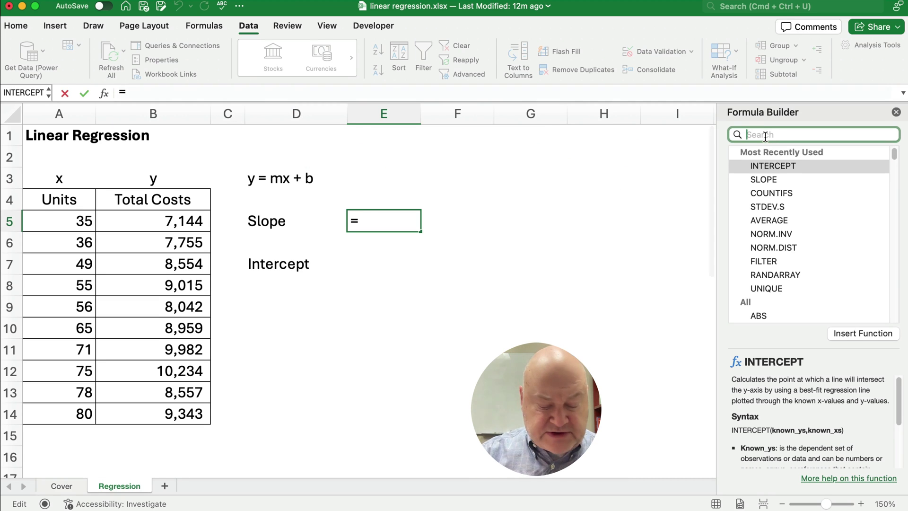
{"action": "type", "text": "slop"}
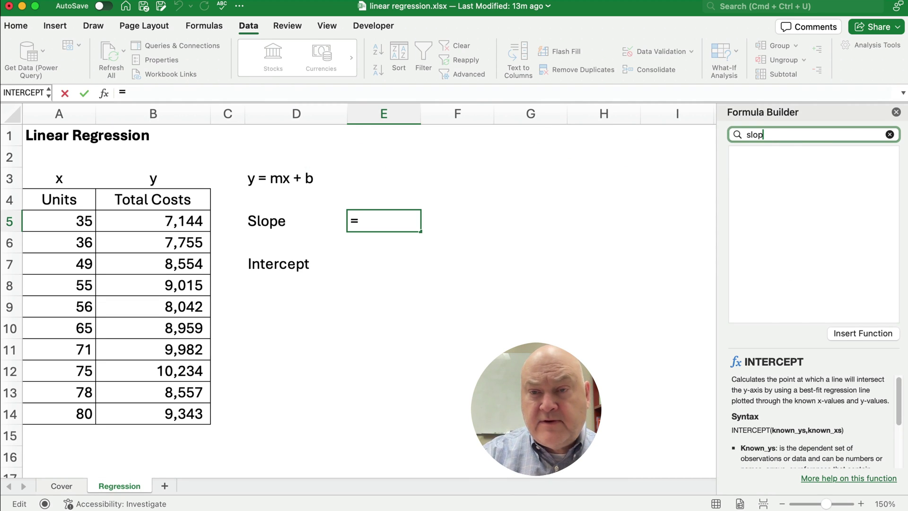
{"action": "double_click", "coordinate": [779, 168]}
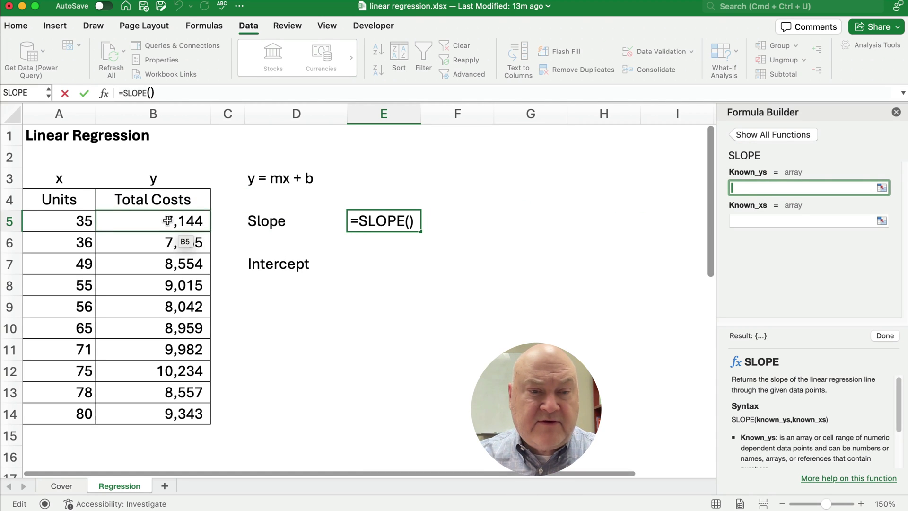
{"action": "left_click_drag", "start_coordinate": [168, 221], "coordinate": [169, 415]}
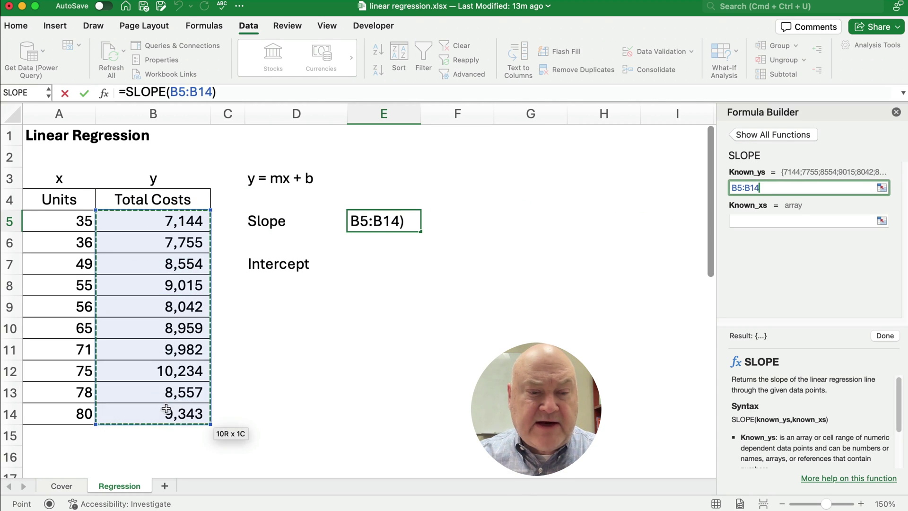
{"action": "left_click", "coordinate": [748, 221]}
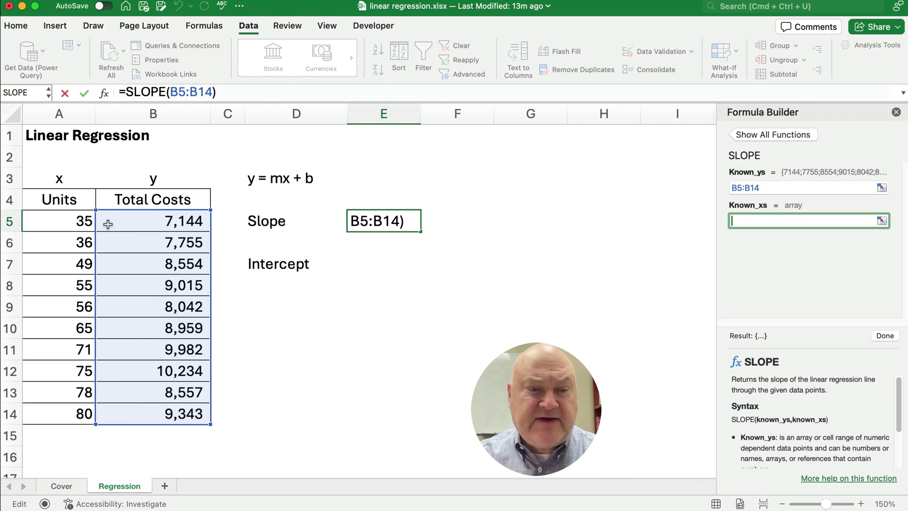
{"action": "left_click_drag", "start_coordinate": [67, 221], "coordinate": [67, 413]}
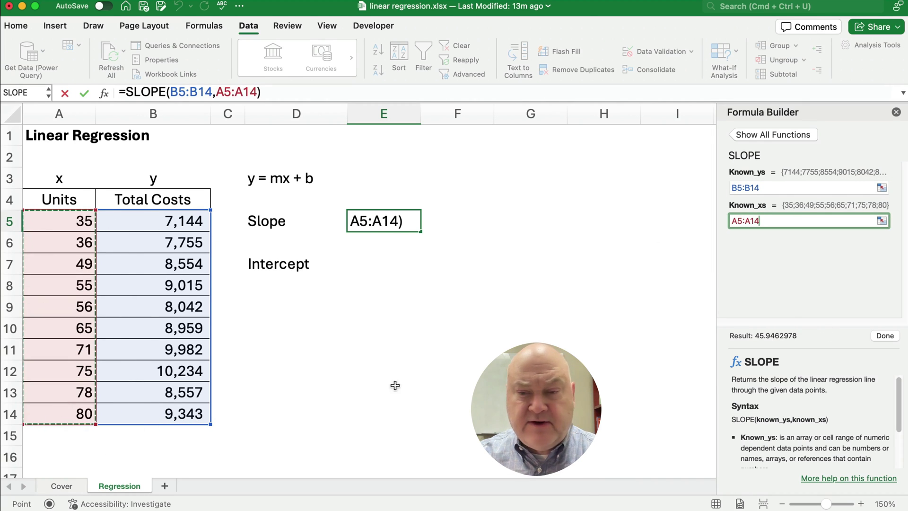
{"action": "left_click", "coordinate": [877, 337]}
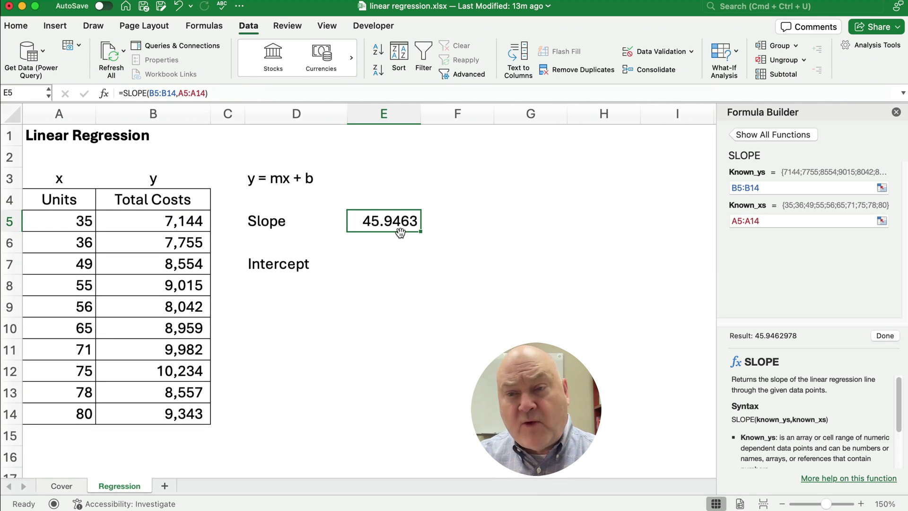
{"action": "left_click", "coordinate": [890, 336]}
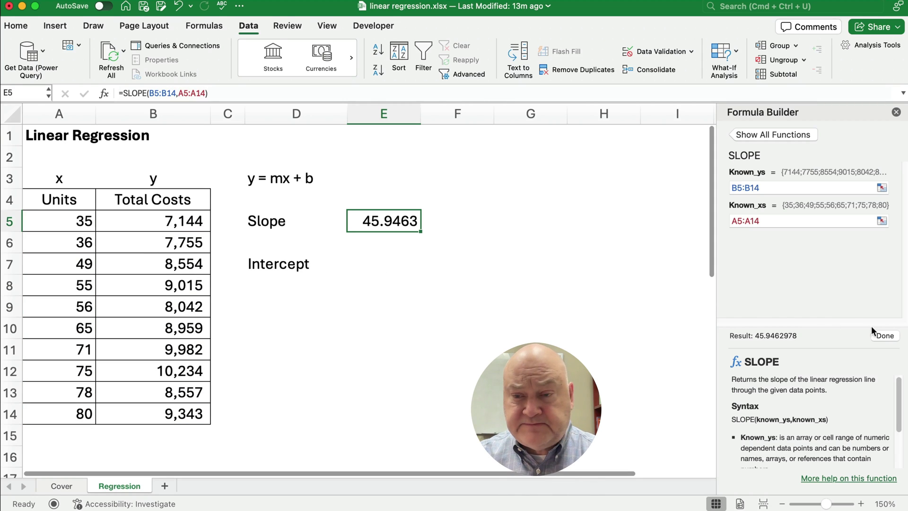
Step: Enter =INTERCEPT(B5:B14,A5:A14) in the Intercept cell E7, returning 6001.722
{"action": "left_click", "coordinate": [882, 336]}
{"action": "left_click", "coordinate": [384, 264]}
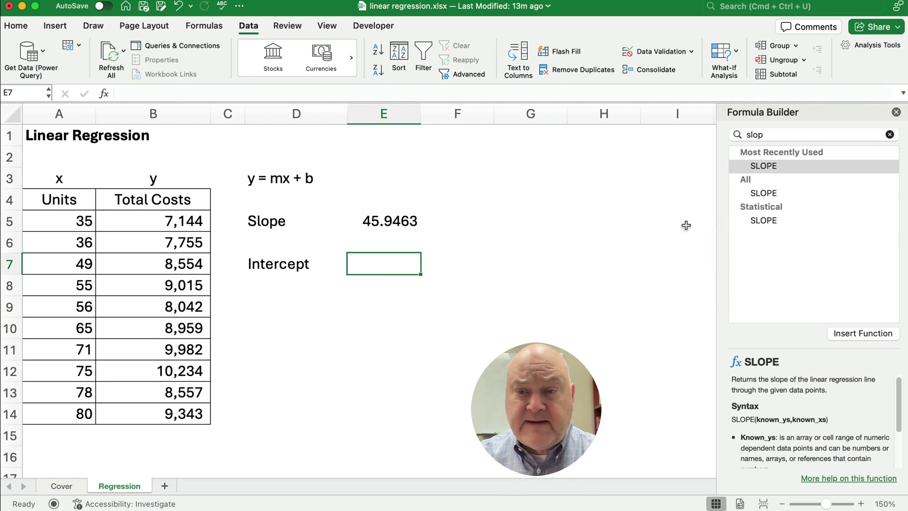
{"action": "double_click", "coordinate": [768, 136]}
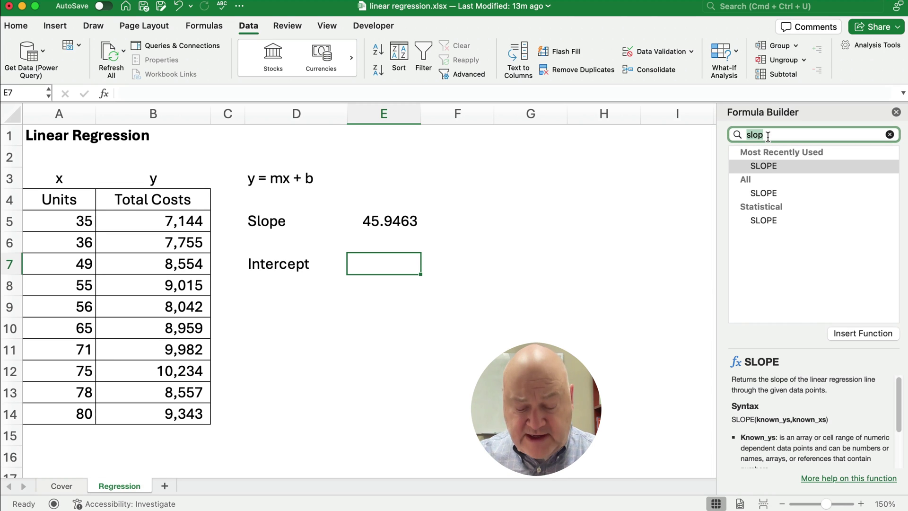
{"action": "type", "text": "in"}
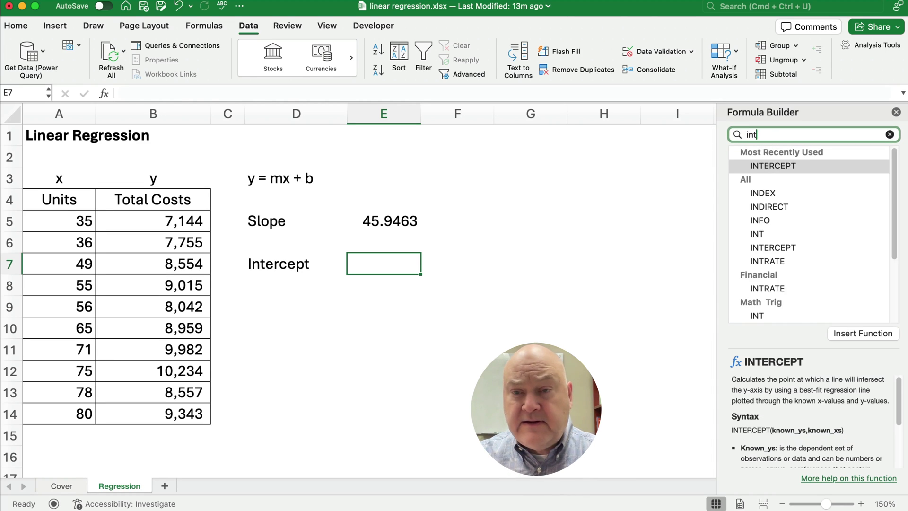
{"action": "type", "text": "t"}
{"action": "double_click", "coordinate": [781, 165]}
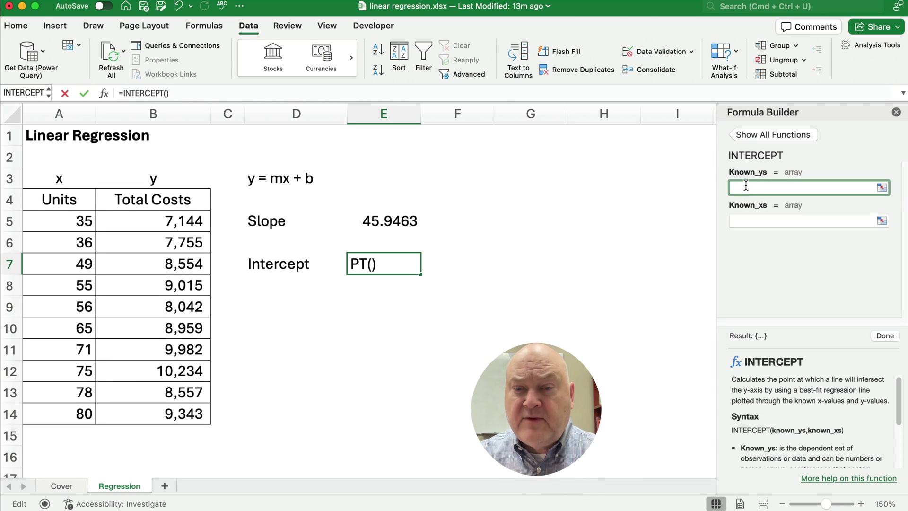
{"action": "left_click_drag", "start_coordinate": [155, 218], "coordinate": [203, 407]}
{"action": "left_click", "coordinate": [763, 219]}
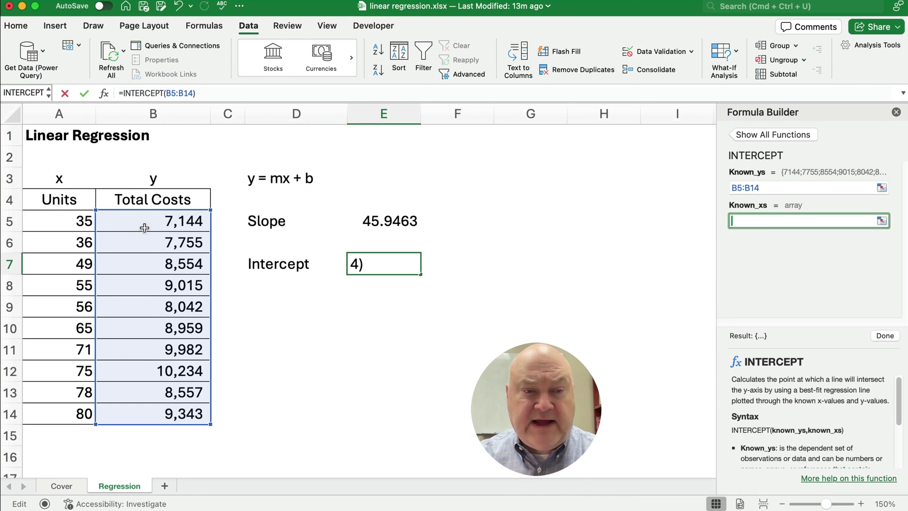
{"action": "left_click_drag", "start_coordinate": [84, 221], "coordinate": [77, 410]}
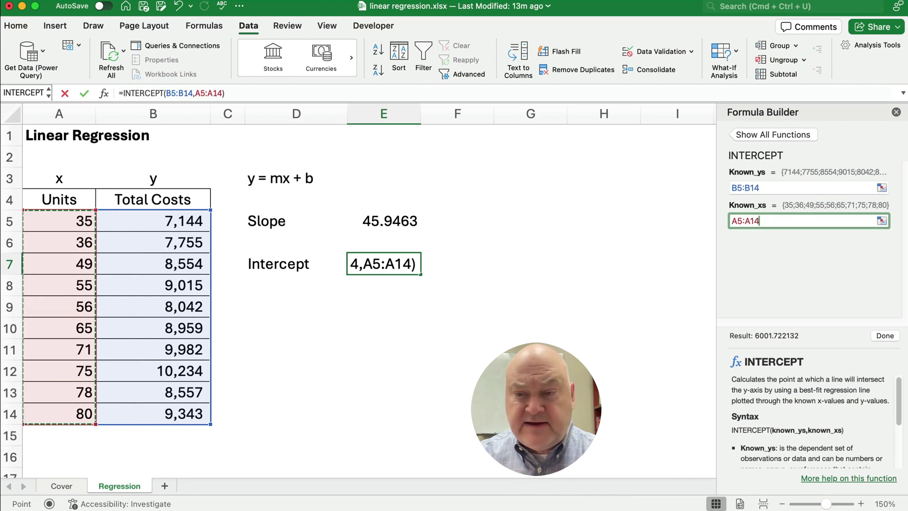
{"action": "left_click", "coordinate": [882, 337]}
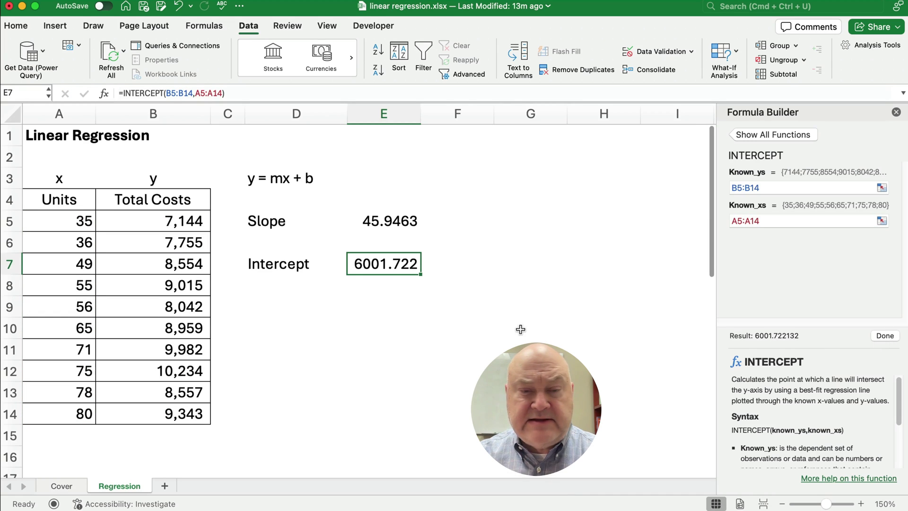
{"action": "left_click", "coordinate": [261, 305]}
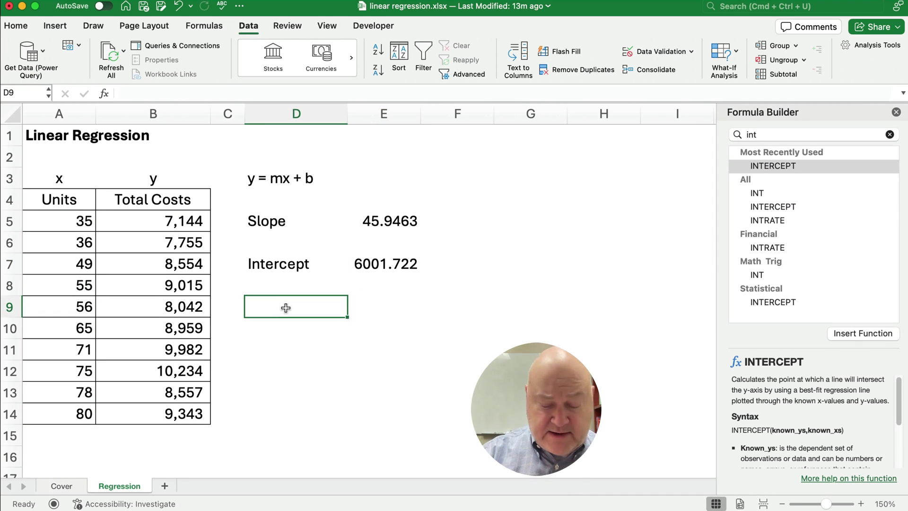
Step: Type 'y = 45.9463x +6001.722' into D9 and close the Formula Builder pane
{"action": "type", "text": "y = "}
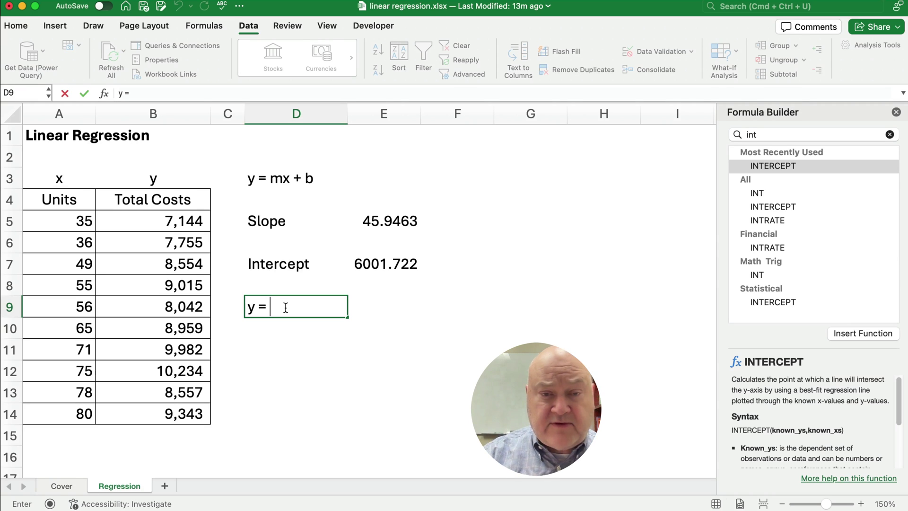
{"action": "type", "text": "45."}
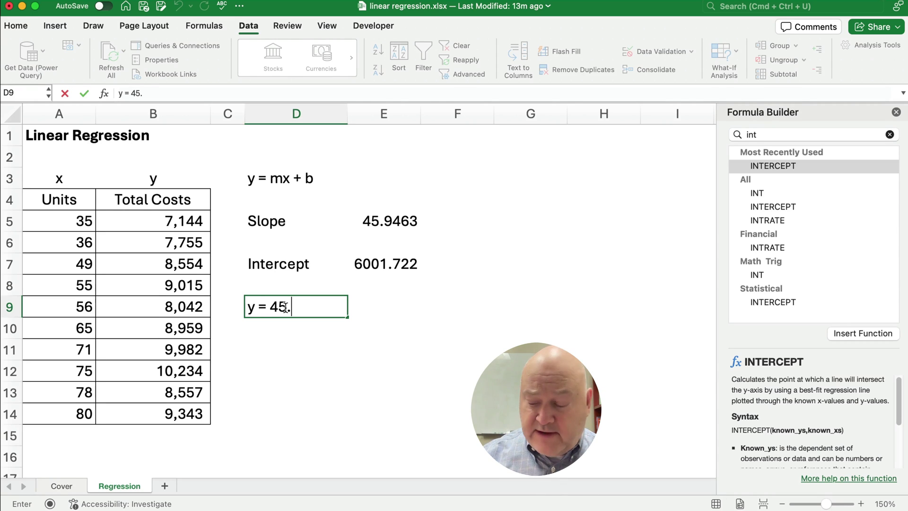
{"action": "type", "text": "9463x"}
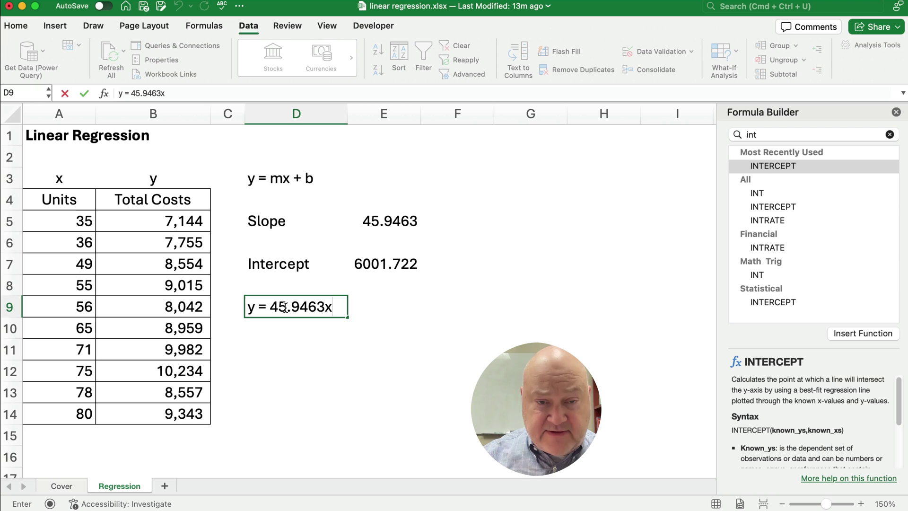
{"action": "type", "text": " +"}
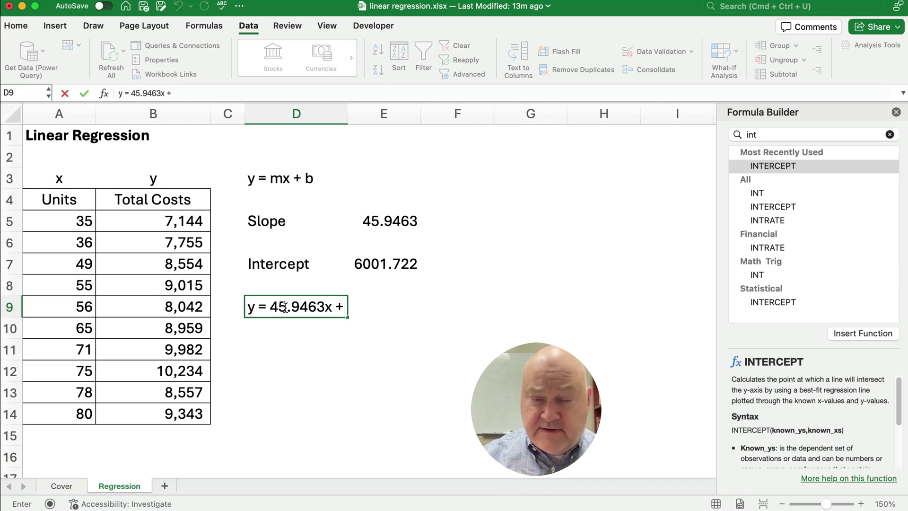
{"action": "type", "text": "6001."}
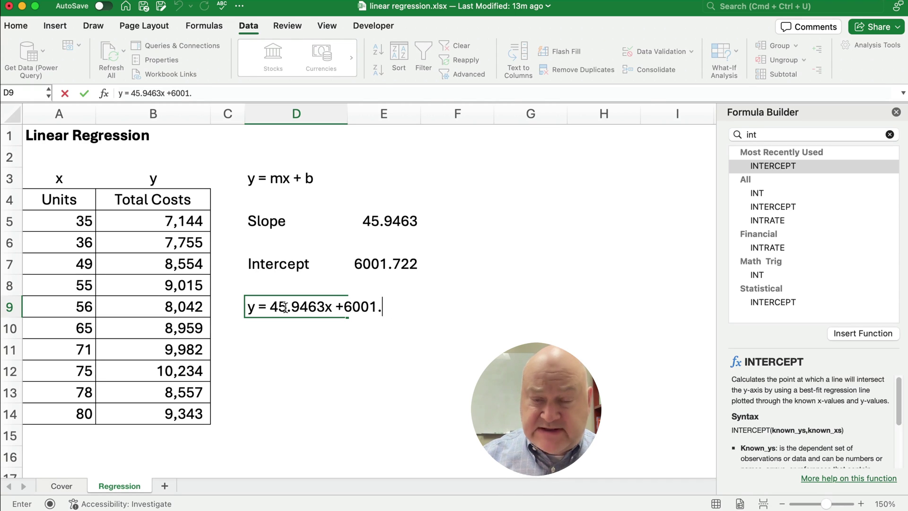
{"action": "type", "text": "722"}
{"action": "key", "text": "Return"}
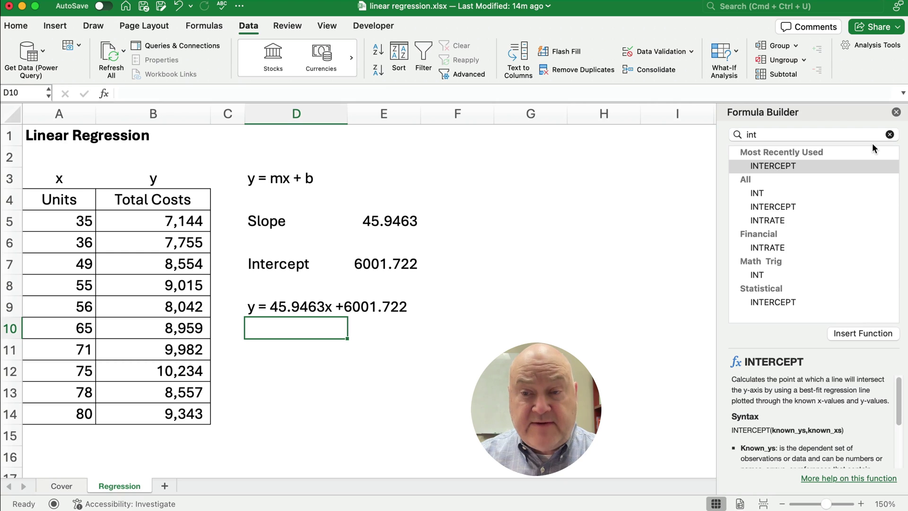
{"action": "left_click", "coordinate": [896, 112]}
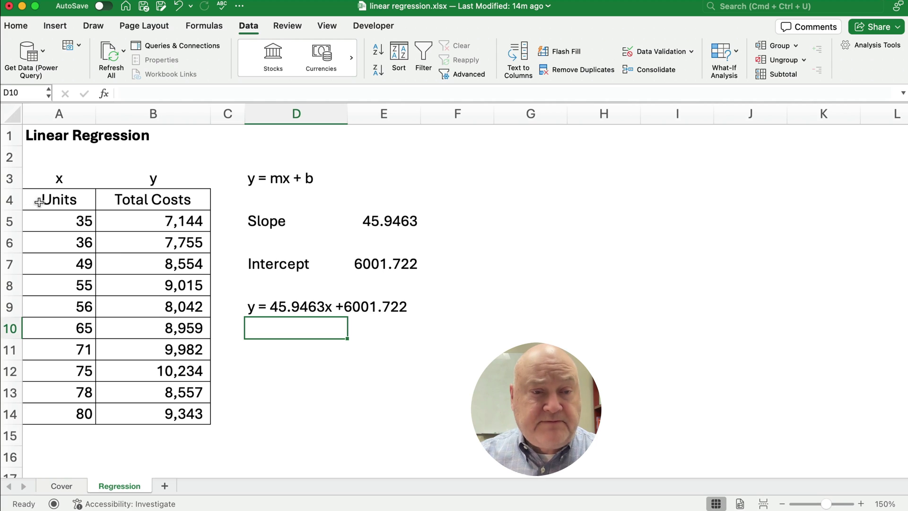
Step: Insert a plain scatter chart of A4:B14 and move it right of column E
{"action": "left_click_drag", "start_coordinate": [37, 203], "coordinate": [173, 417]}
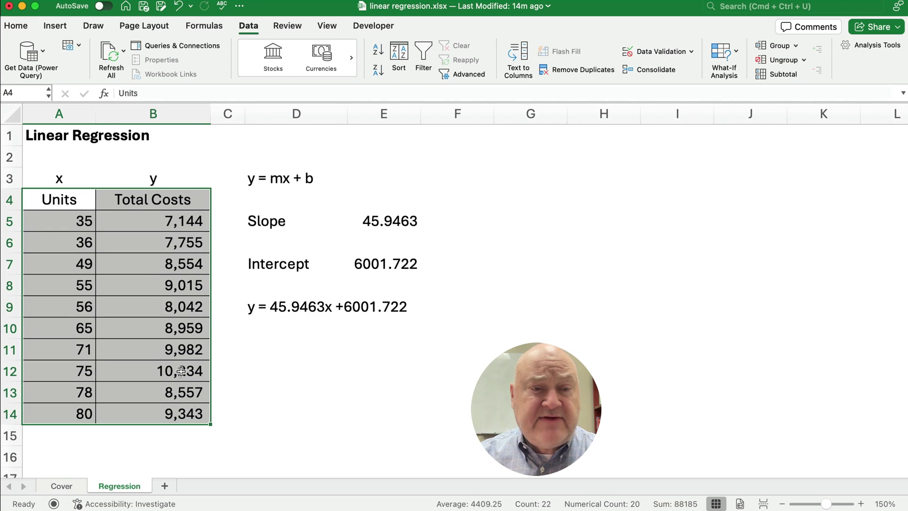
{"action": "left_click", "coordinate": [56, 26]}
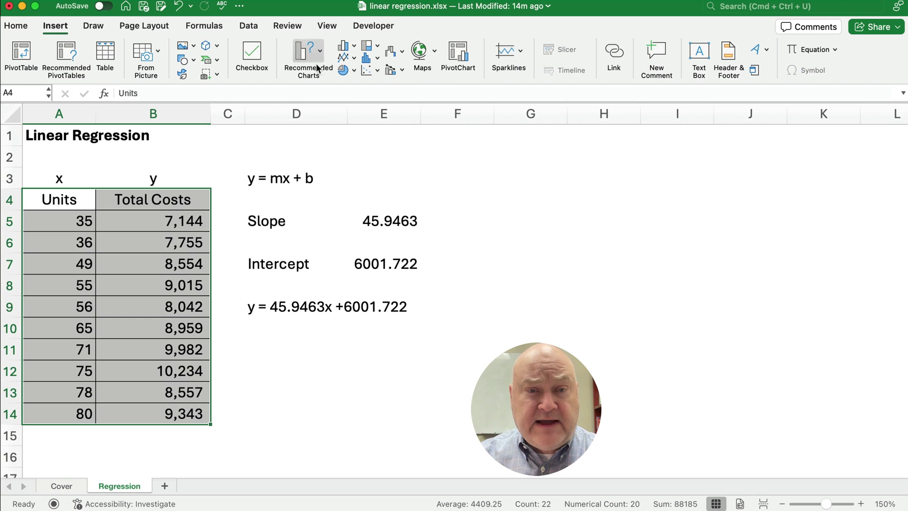
{"action": "left_click", "coordinate": [376, 72]}
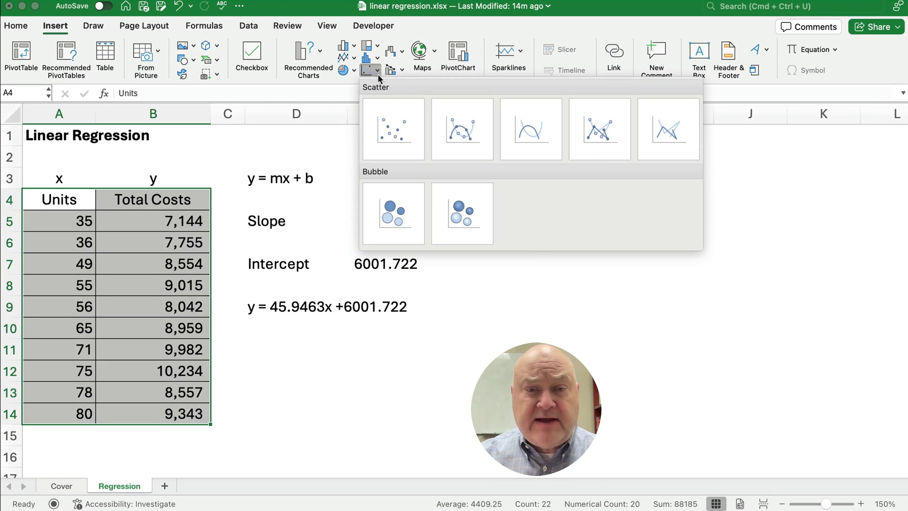
{"action": "left_click", "coordinate": [398, 132]}
{"action": "left_click_drag", "start_coordinate": [440, 194], "coordinate": [611, 137]}
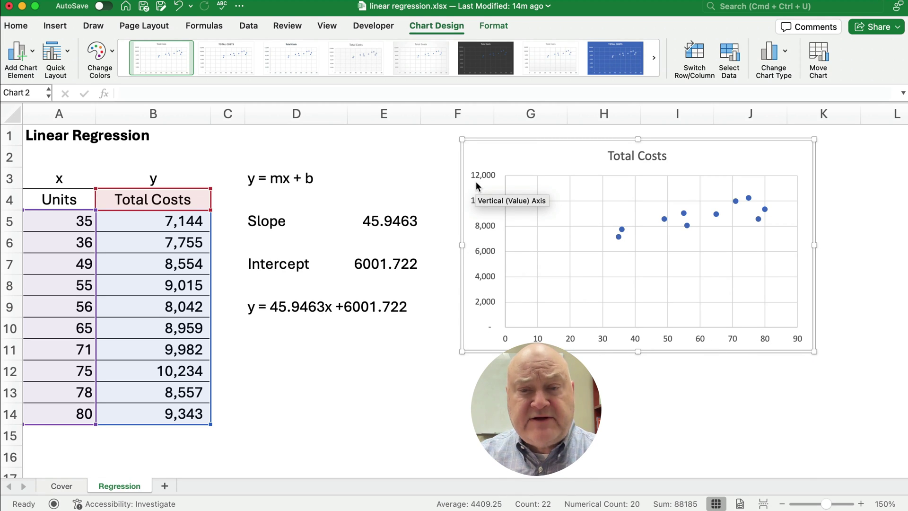
Step: Add a linear trendline to the Total Costs series, displaying its equation and R² on the chart
{"action": "mouse_move", "coordinate": [622, 232]}
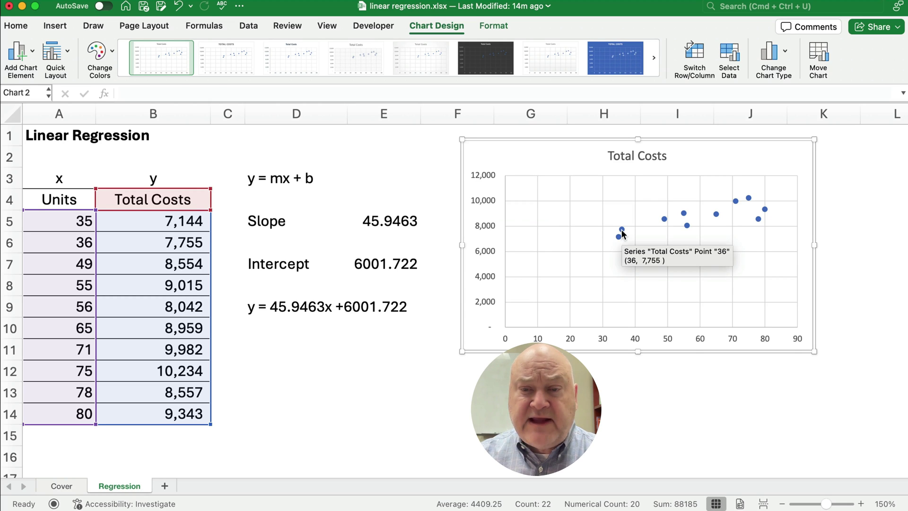
{"action": "left_click", "coordinate": [623, 232]}
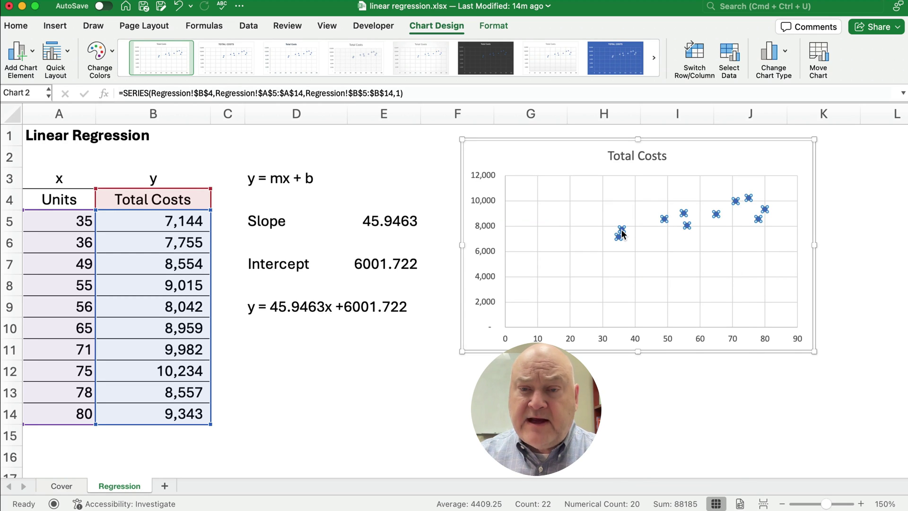
{"action": "right_click", "coordinate": [623, 232]}
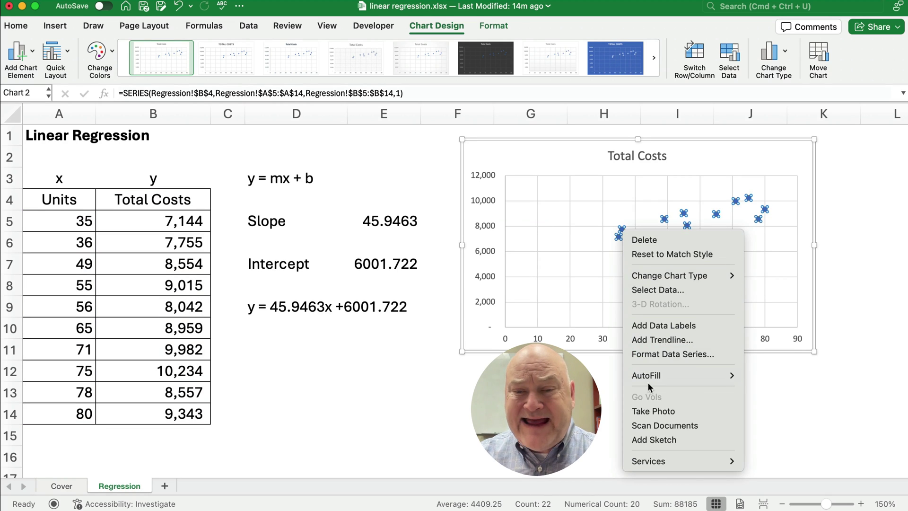
{"action": "left_click", "coordinate": [653, 341]}
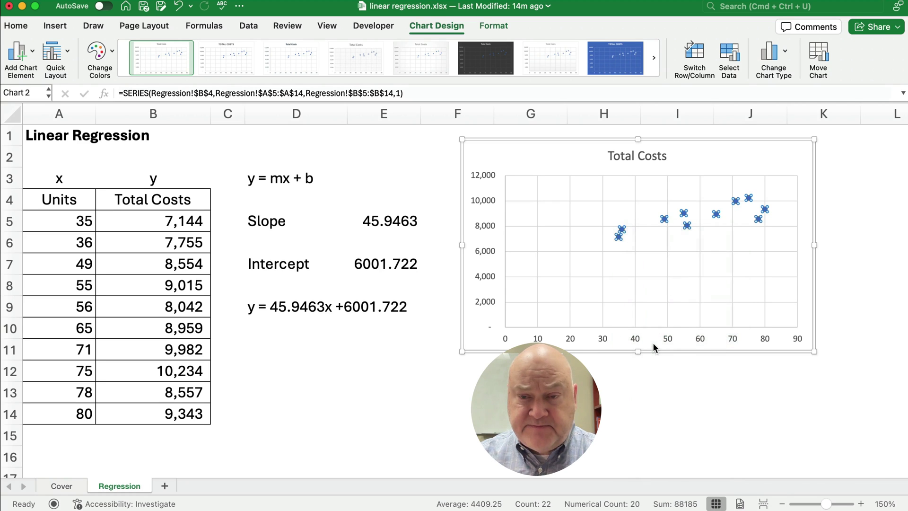
{"action": "scroll", "coordinate": [771, 428], "scroll_direction": "down", "scroll_amount": 1}
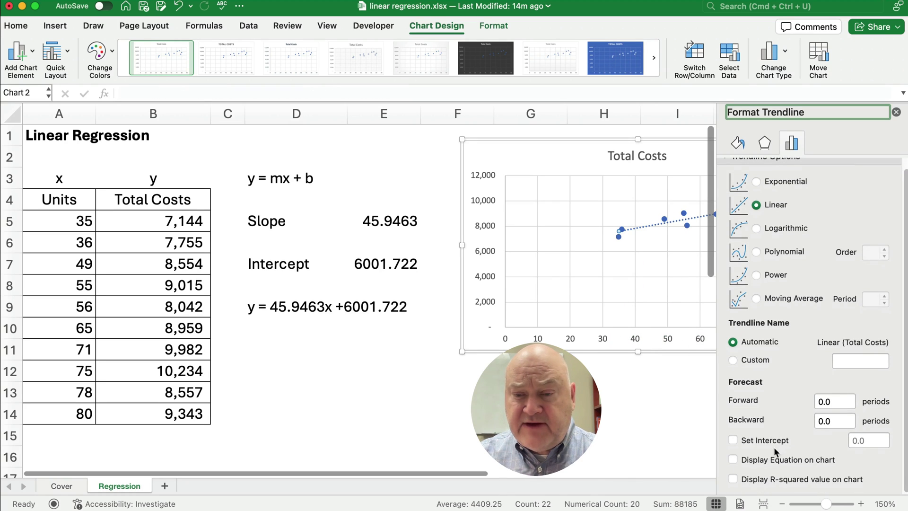
{"action": "left_click", "coordinate": [733, 461]}
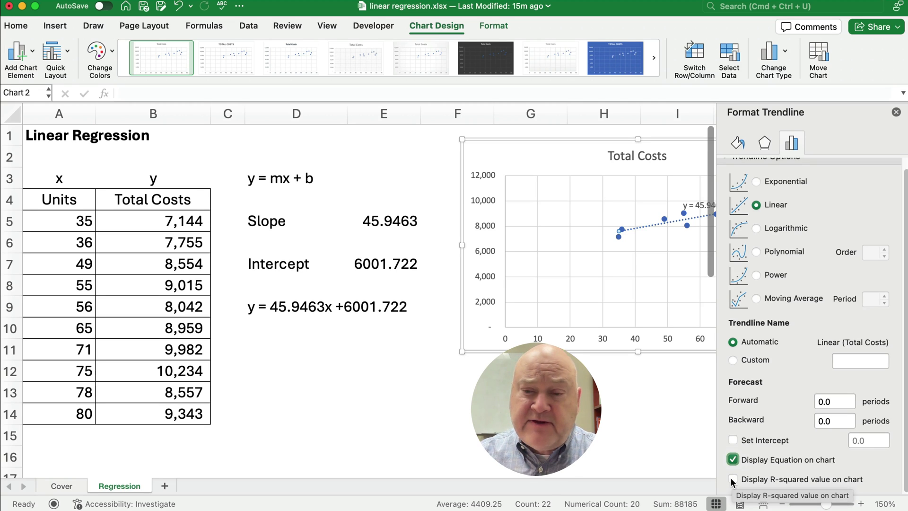
{"action": "left_click", "coordinate": [732, 479]}
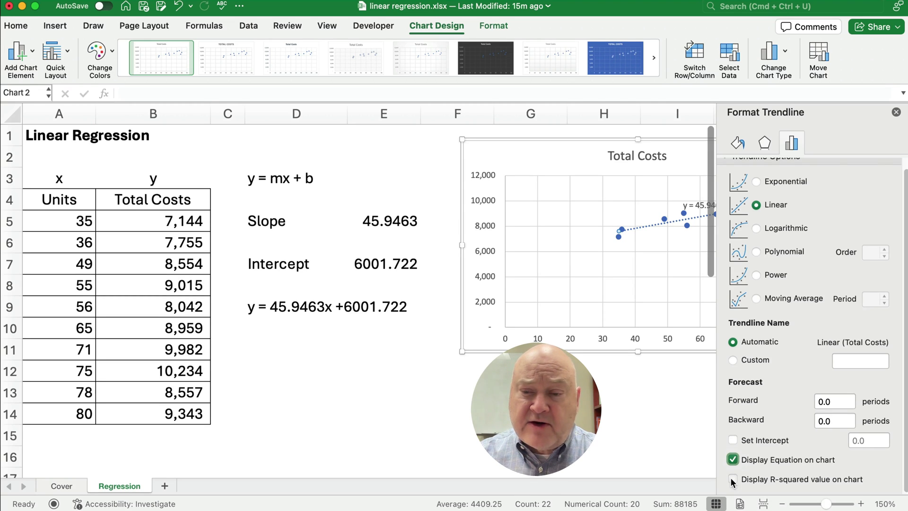
{"action": "left_click", "coordinate": [893, 118]}
Step: Move the trendline equation label below the line and delete the horizontal gridlines
{"action": "left_click_drag", "start_coordinate": [705, 201], "coordinate": [685, 268]}
{"action": "double_click", "coordinate": [682, 267]}
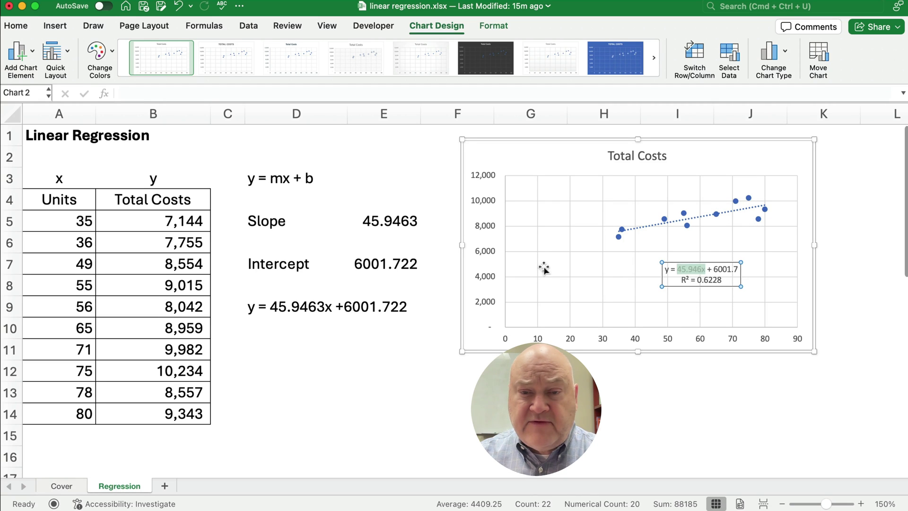
{"action": "left_click", "coordinate": [538, 256]}
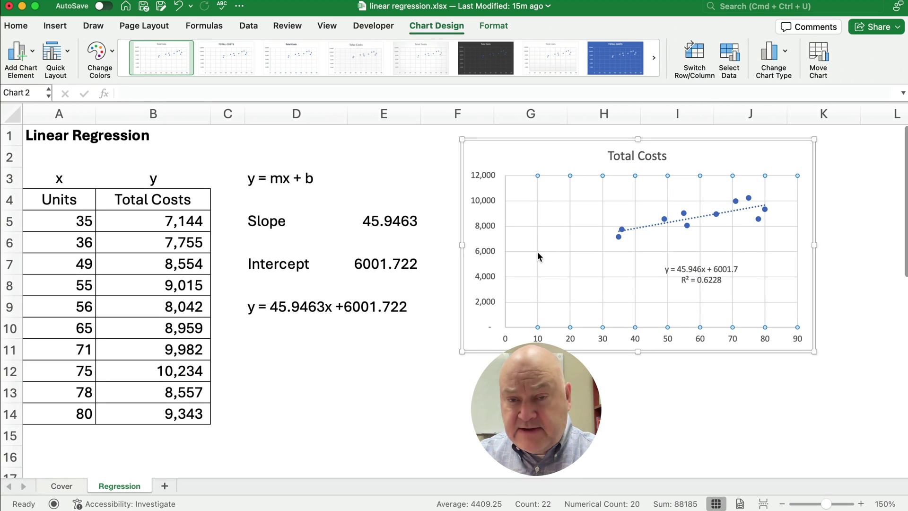
{"action": "left_click", "coordinate": [537, 251]}
{"action": "left_click", "coordinate": [545, 251]}
{"action": "key", "text": "Delete"}
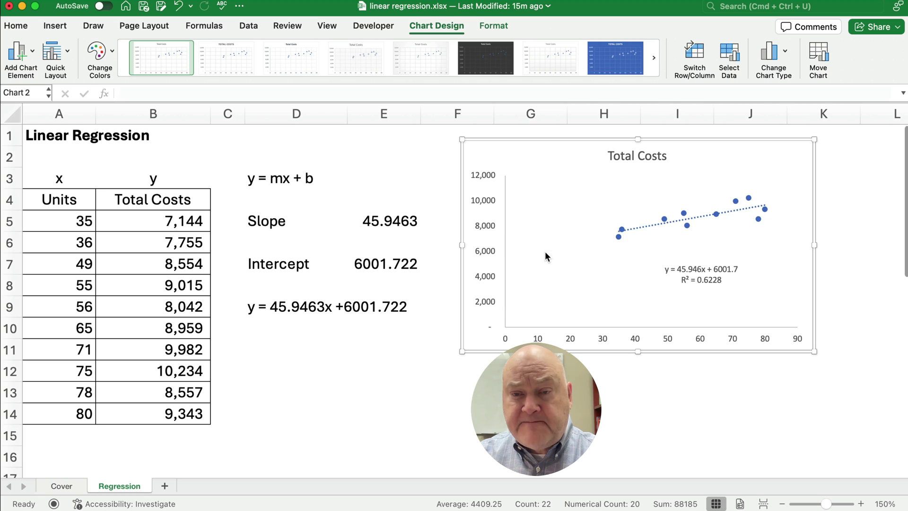
Step: Set the equation and R² label text to 12 pt
{"action": "left_click", "coordinate": [687, 275]}
{"action": "double_click", "coordinate": [687, 275]}
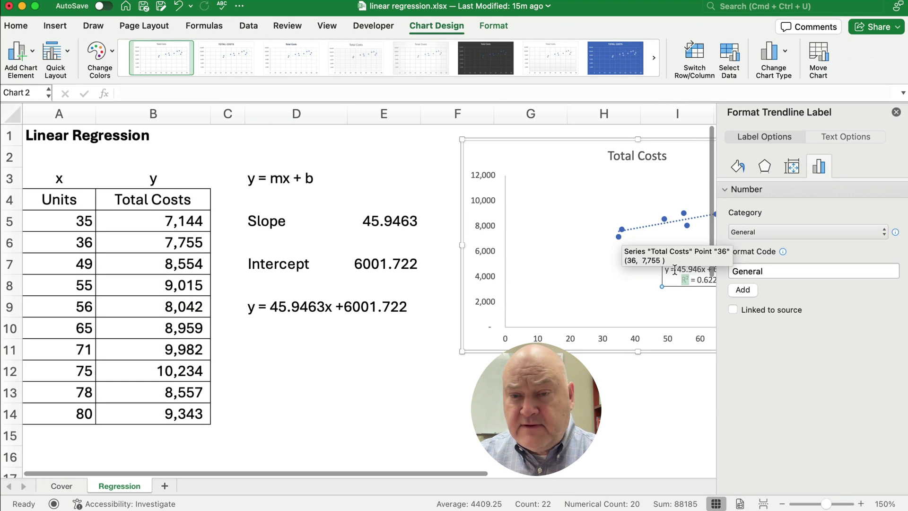
{"action": "left_click", "coordinate": [896, 112]}
{"action": "left_click", "coordinate": [689, 275]}
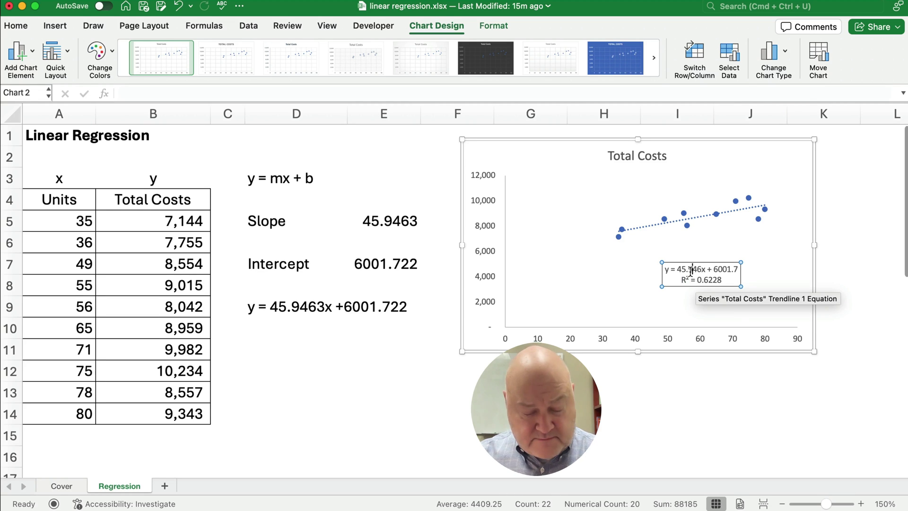
{"action": "key", "text": "super+a"}
{"action": "left_click", "coordinate": [16, 26]}
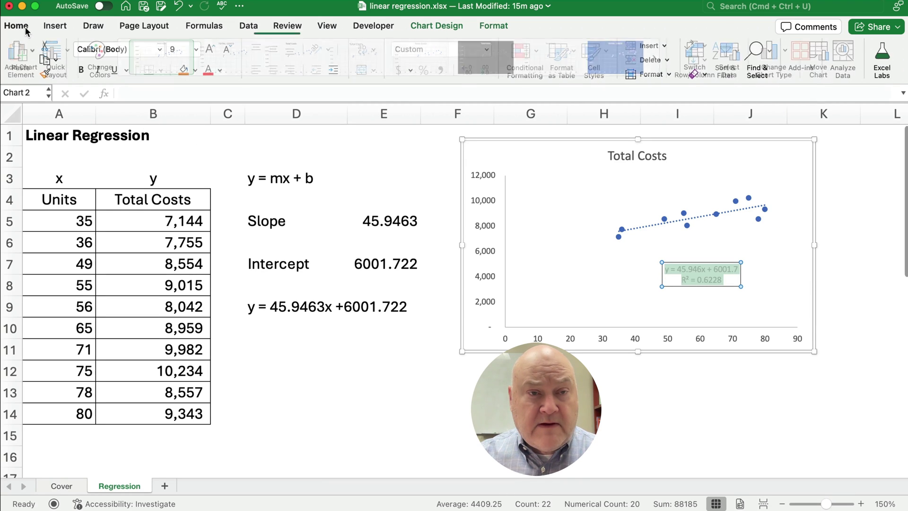
{"action": "left_click", "coordinate": [194, 50]}
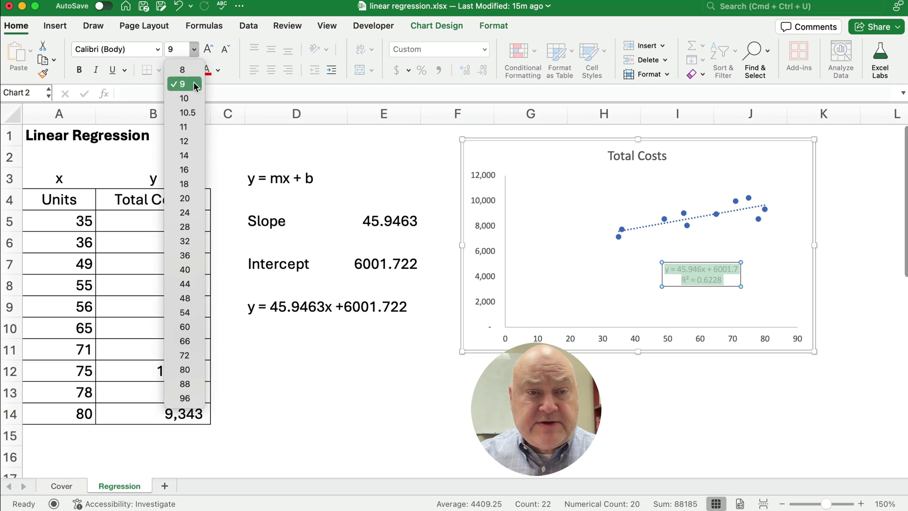
{"action": "left_click", "coordinate": [197, 142]}
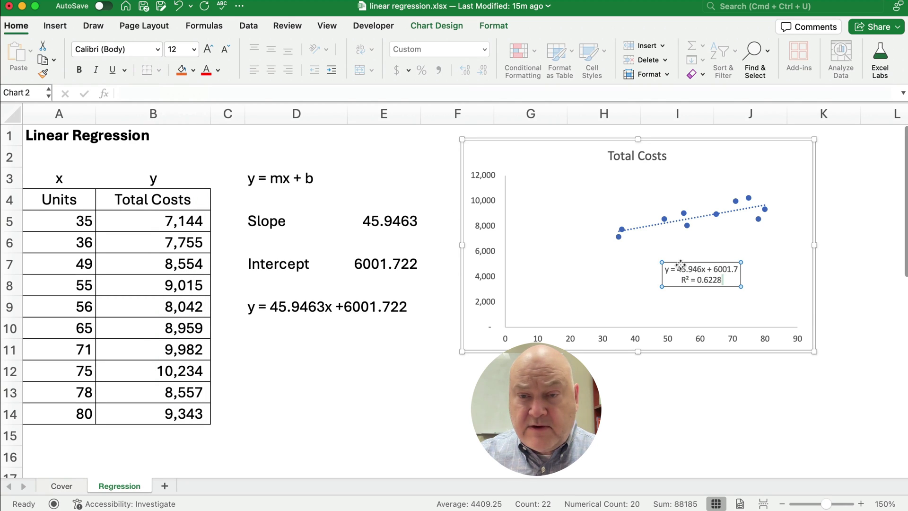
{"action": "key", "text": "super+a"}
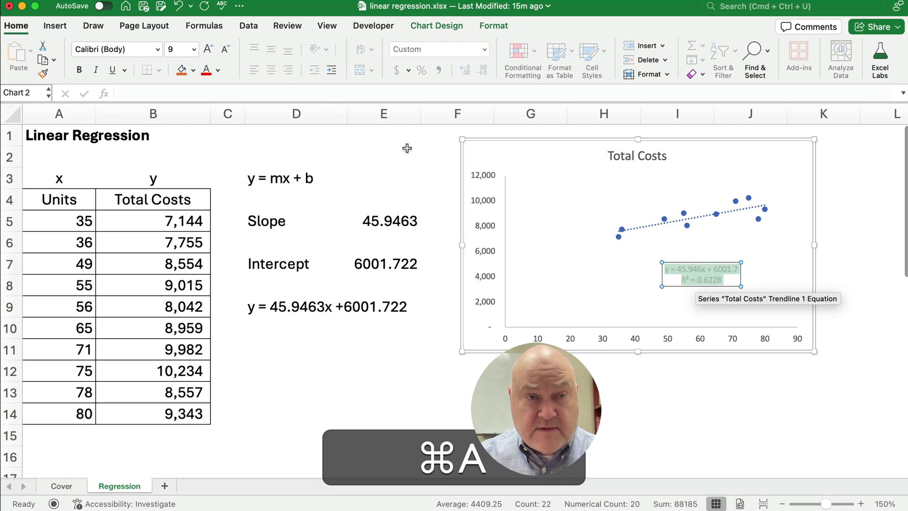
{"action": "left_click", "coordinate": [195, 49]}
{"action": "left_click", "coordinate": [176, 141]}
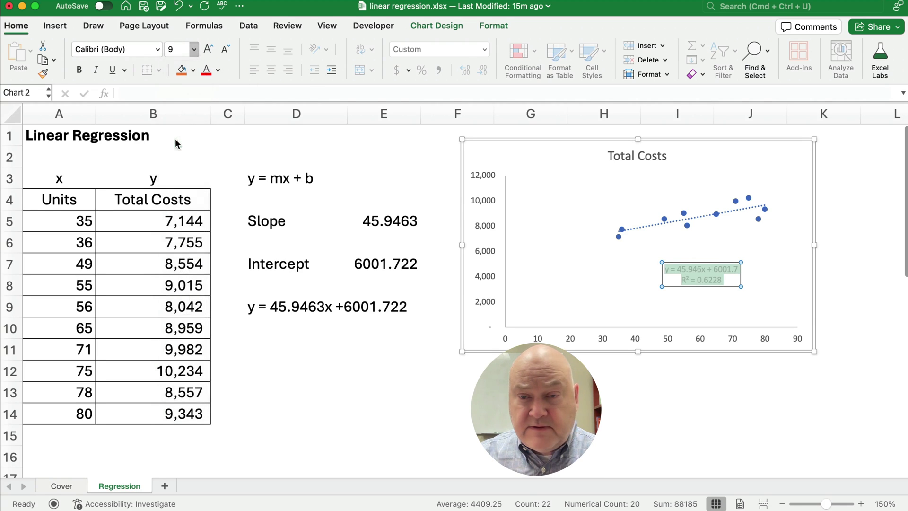
{"action": "left_click", "coordinate": [636, 287]}
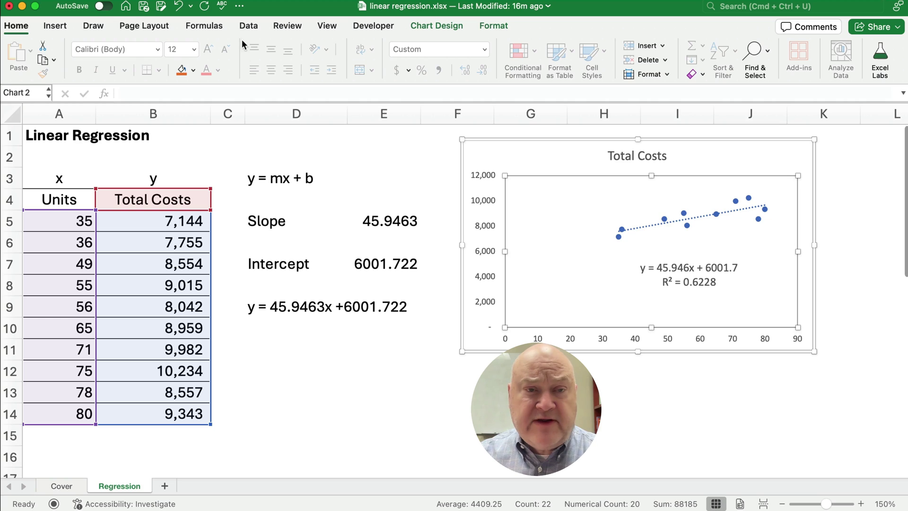
Step: Enable the Analysis ToolPak and Solver Add-In from the Data tab's add-ins list
{"action": "left_click", "coordinate": [248, 26]}
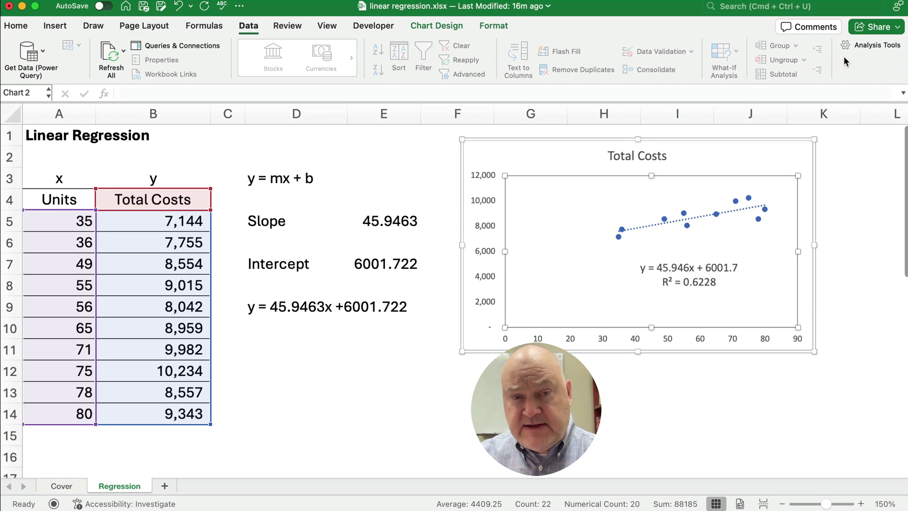
{"action": "left_click", "coordinate": [871, 44]}
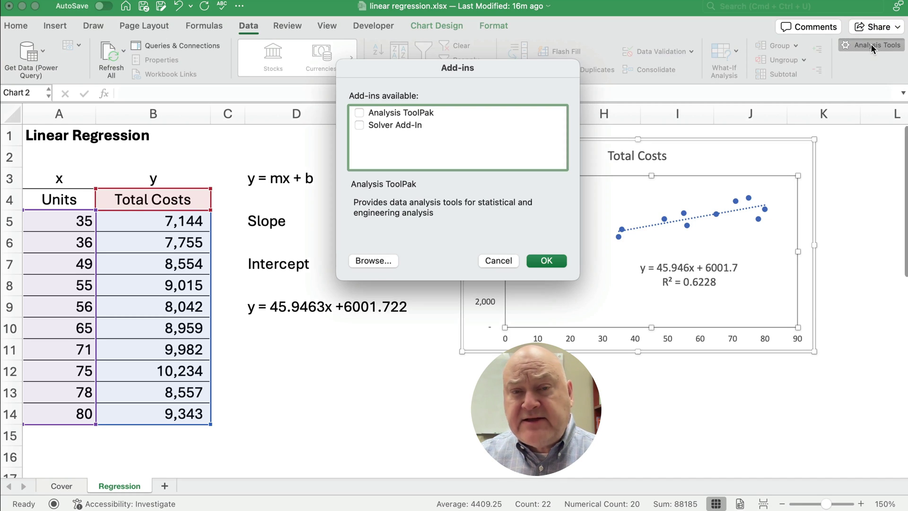
{"action": "left_click", "coordinate": [360, 112]}
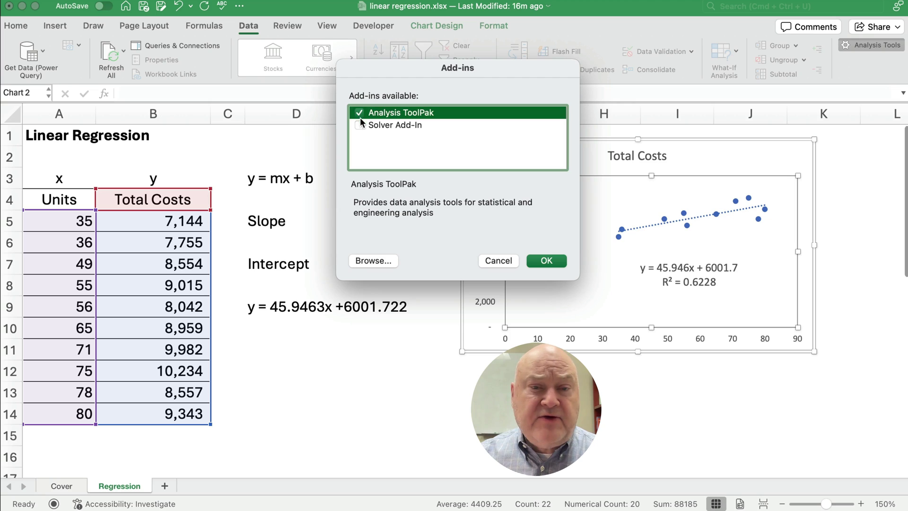
{"action": "left_click", "coordinate": [360, 124]}
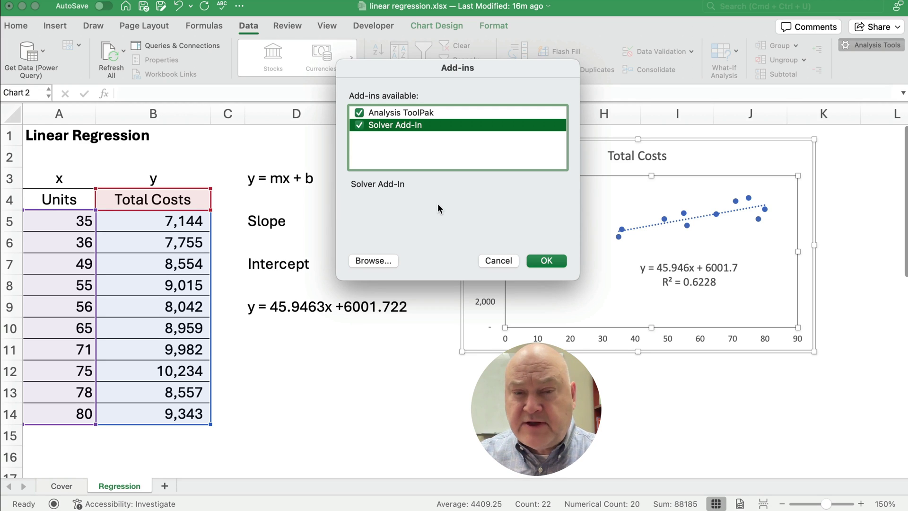
{"action": "left_click", "coordinate": [558, 259]}
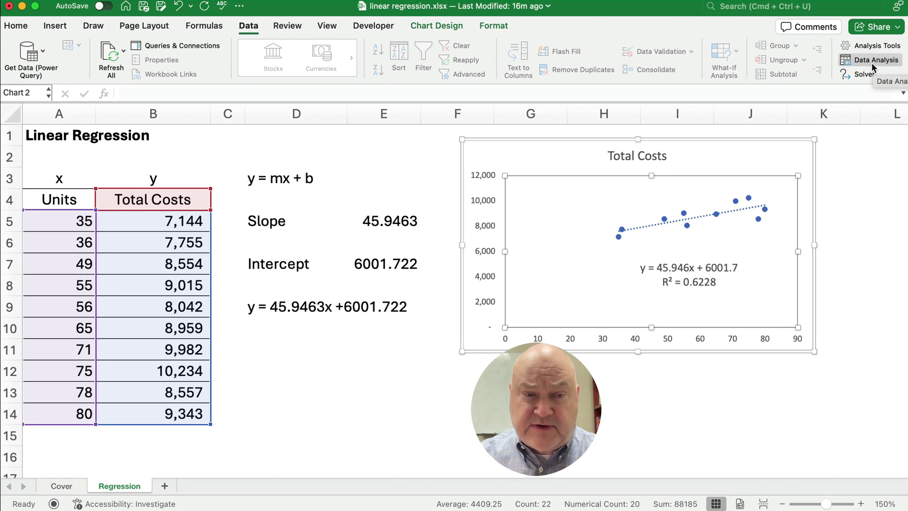
Step: Choose the Regression tool from the Data Analysis list
{"action": "left_click", "coordinate": [331, 350]}
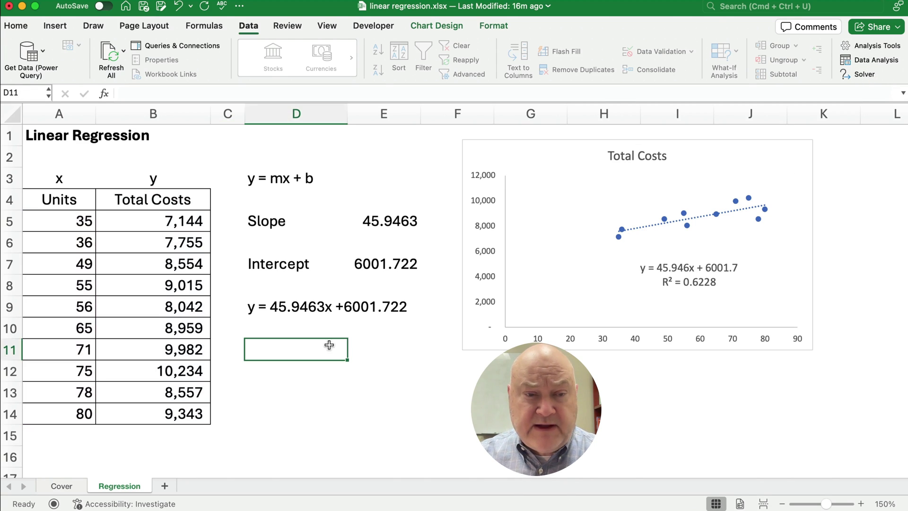
{"action": "left_click", "coordinate": [866, 61]}
{"action": "scroll", "coordinate": [362, 169], "scroll_direction": "down", "scroll_amount": 1}
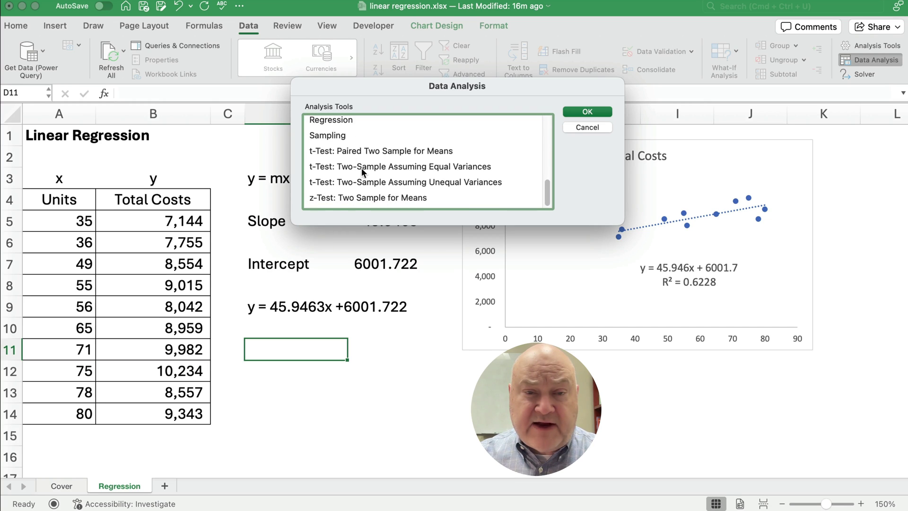
{"action": "scroll", "coordinate": [363, 170], "scroll_direction": "up", "scroll_amount": 5}
{"action": "scroll", "coordinate": [364, 172], "scroll_direction": "down", "scroll_amount": 4}
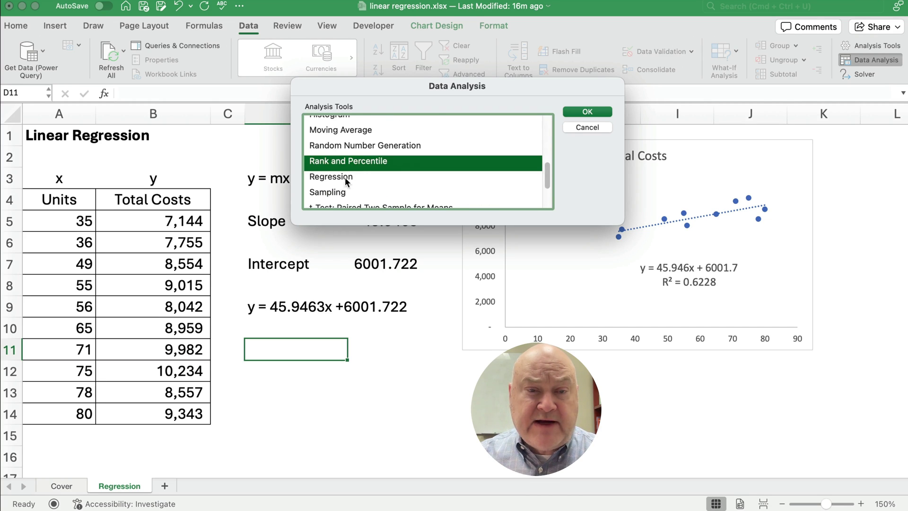
{"action": "left_click", "coordinate": [331, 178]}
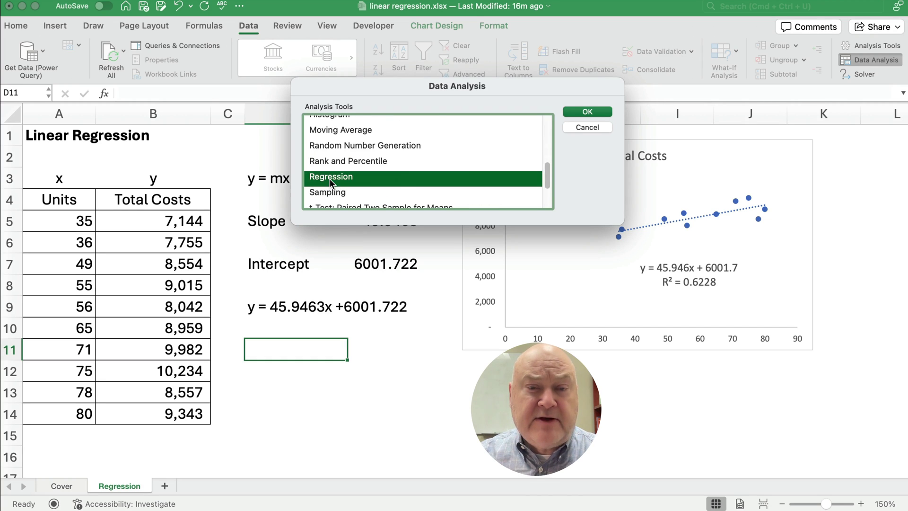
{"action": "left_click", "coordinate": [587, 113]}
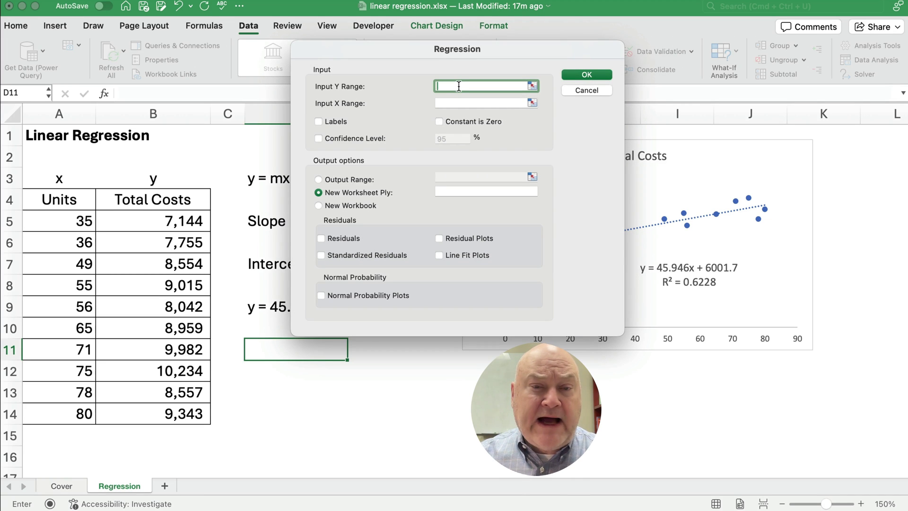
Step: Regress Y range B4:B14 on X range A4:A14 with Labels, output to a new worksheet
{"action": "left_click_drag", "start_coordinate": [192, 192], "coordinate": [171, 413]}
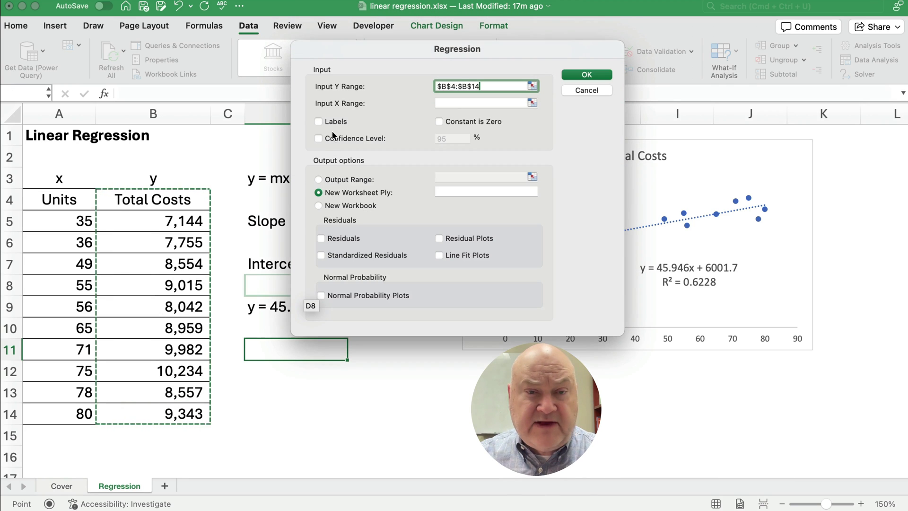
{"action": "left_click", "coordinate": [318, 122]}
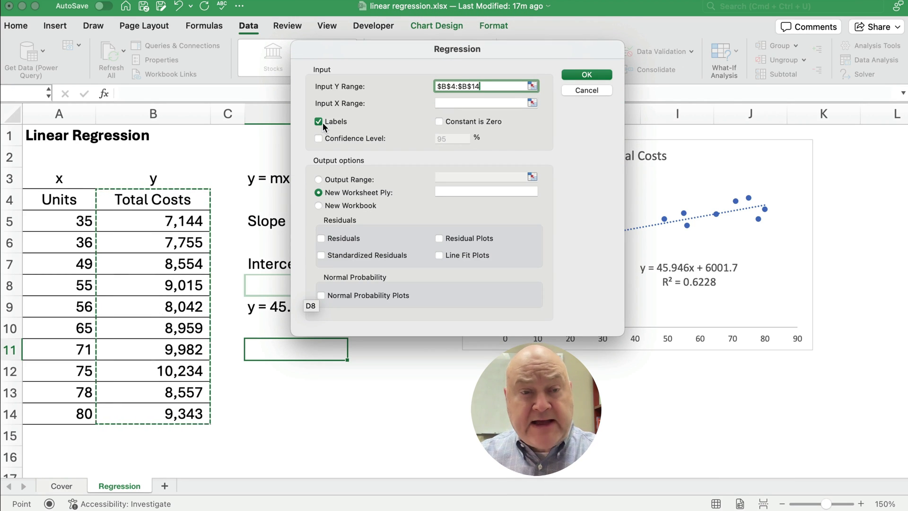
{"action": "left_click", "coordinate": [452, 103]}
{"action": "left_click_drag", "start_coordinate": [72, 195], "coordinate": [71, 413]}
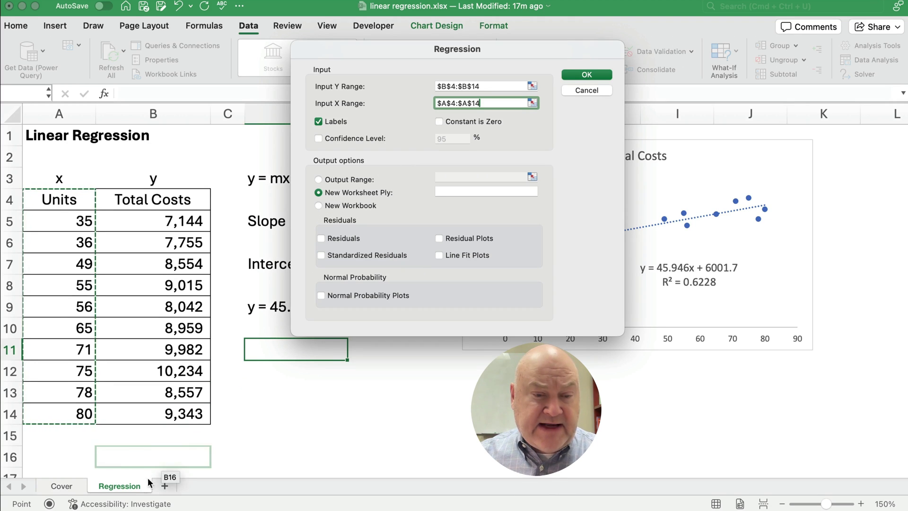
{"action": "left_click", "coordinate": [581, 75]}
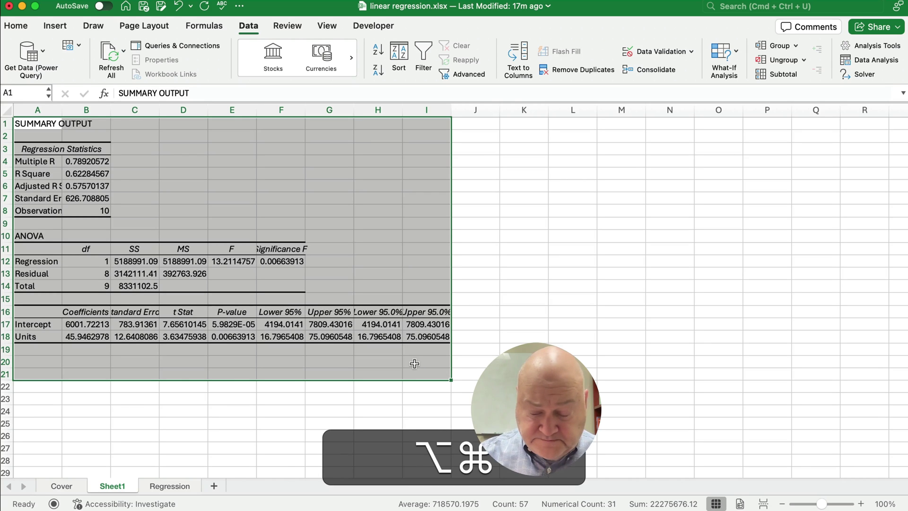
Step: Zoom in and widen columns A and B so labels and coefficients like 6001.722132 show fully
{"action": "key", "text": "alt+super+l"}
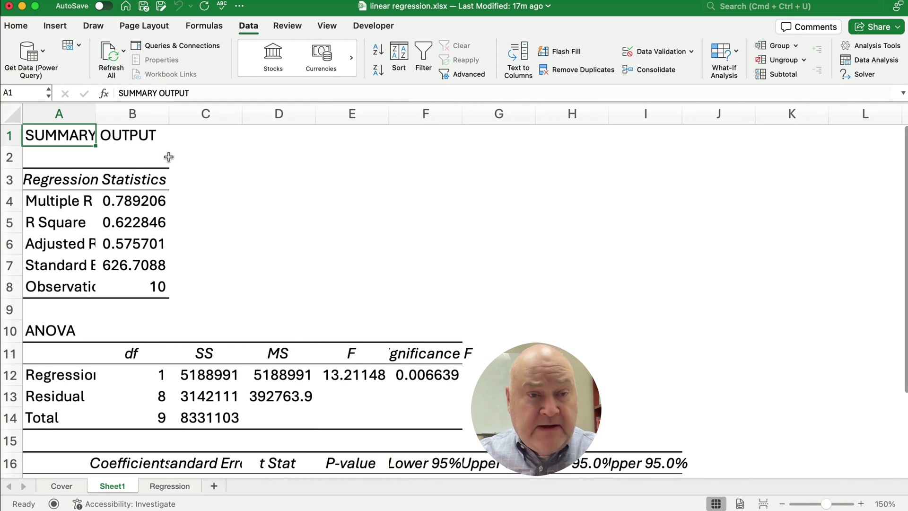
{"action": "left_click_drag", "start_coordinate": [100, 117], "coordinate": [152, 117]}
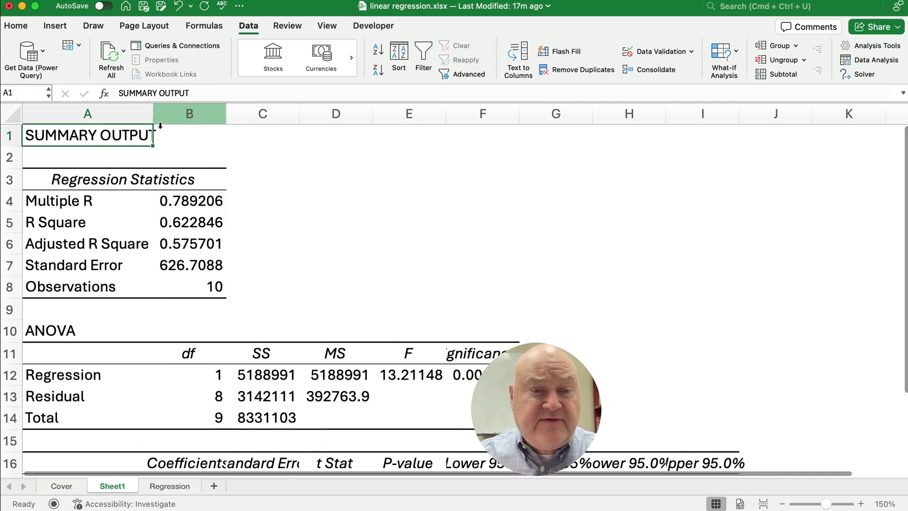
{"action": "scroll", "coordinate": [280, 162], "scroll_direction": "down", "scroll_amount": 2}
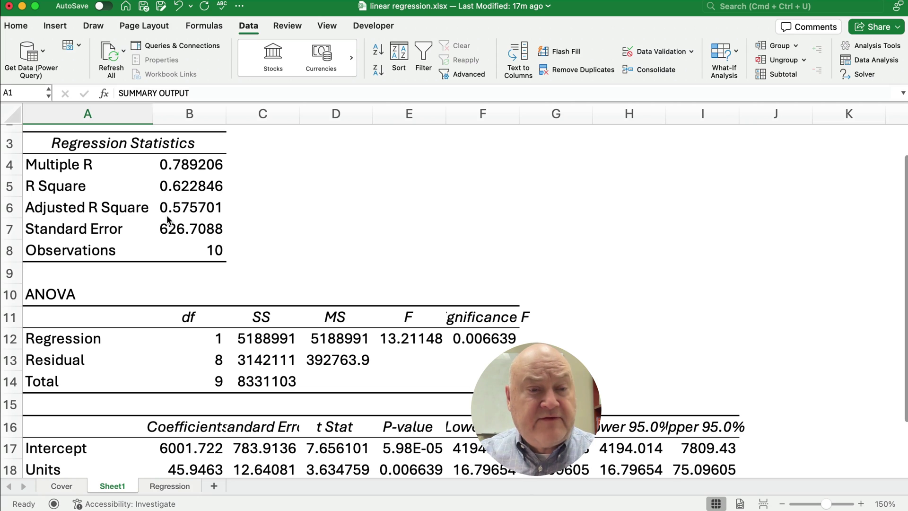
{"action": "scroll", "coordinate": [189, 237], "scroll_direction": "down", "scroll_amount": 3}
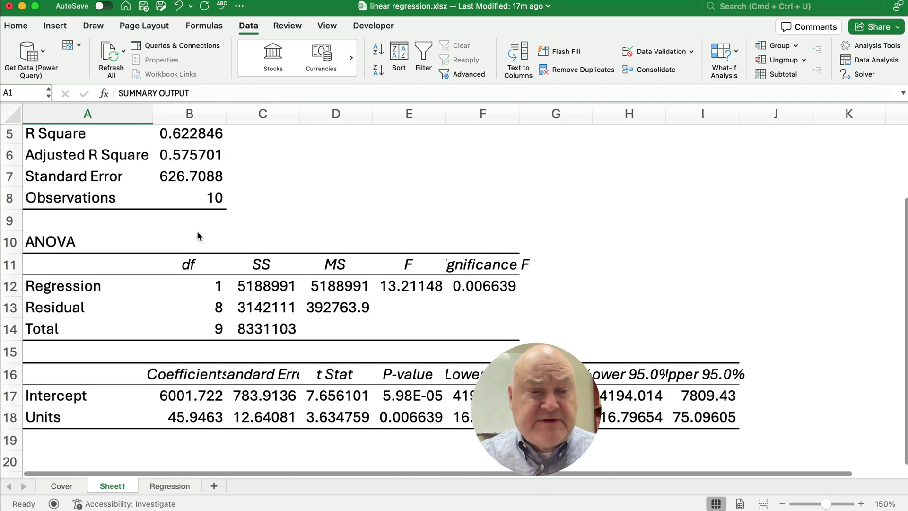
{"action": "scroll", "coordinate": [197, 243], "scroll_direction": "down", "scroll_amount": 3}
{"action": "scroll", "coordinate": [196, 250], "scroll_direction": "down", "scroll_amount": 2}
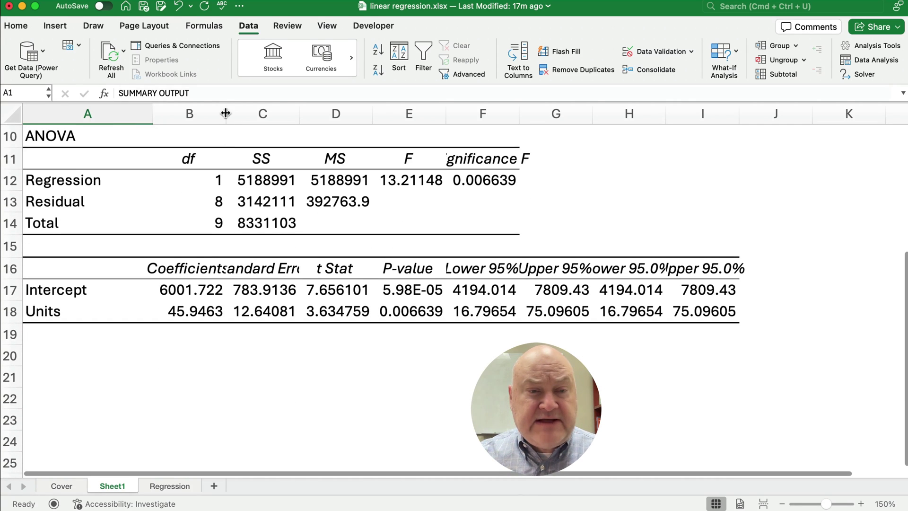
{"action": "left_click_drag", "start_coordinate": [227, 113], "coordinate": [264, 114]}
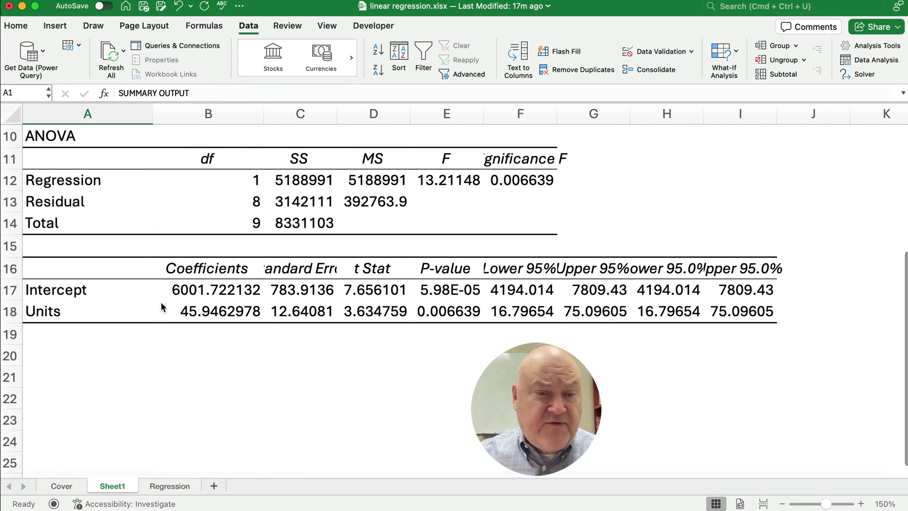
{"action": "left_click", "coordinate": [176, 294]}
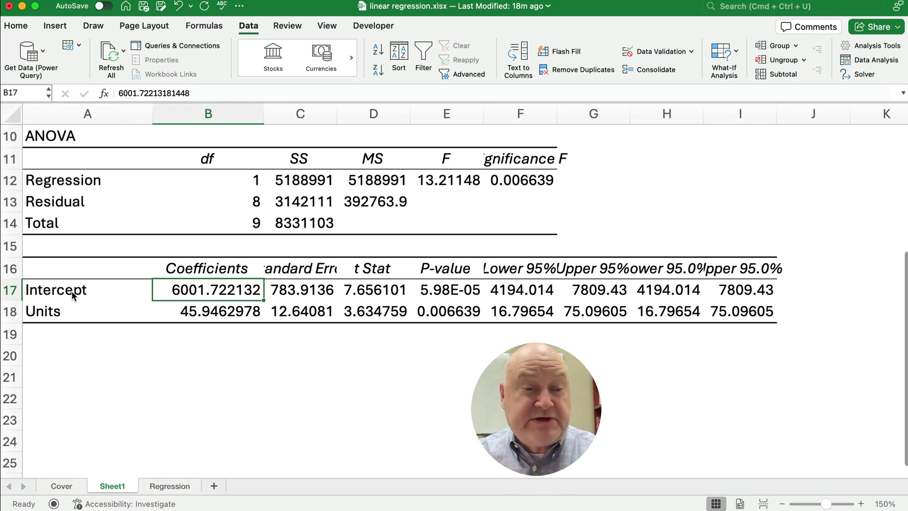
Step: Highlight the regression coefficient cells B17:B18 (Intercept and Units) with a yellow fill
{"action": "left_click", "coordinate": [207, 324]}
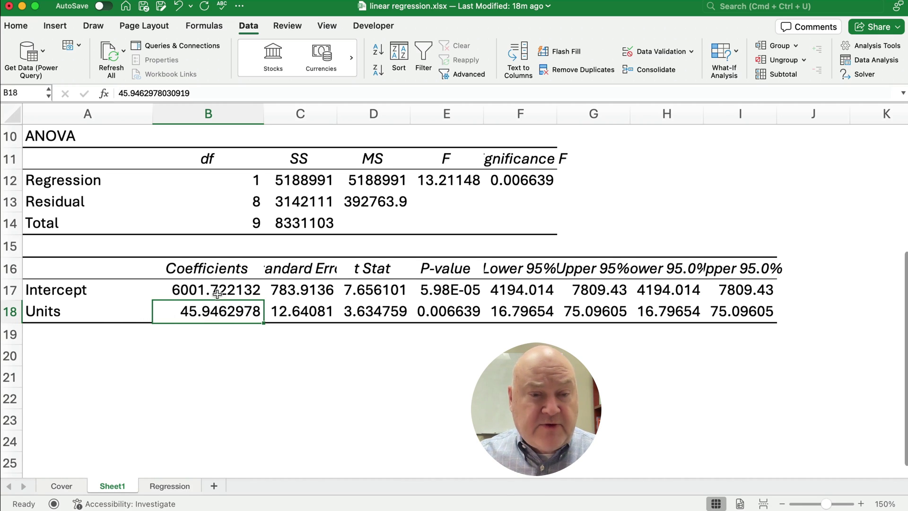
{"action": "left_click_drag", "start_coordinate": [216, 288], "coordinate": [216, 311]}
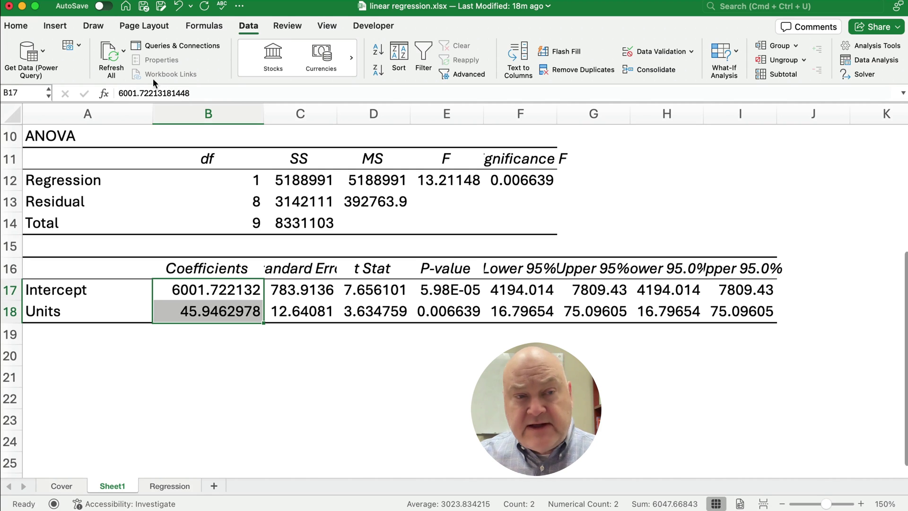
{"action": "left_click", "coordinate": [23, 27]}
{"action": "left_click", "coordinate": [182, 70]}
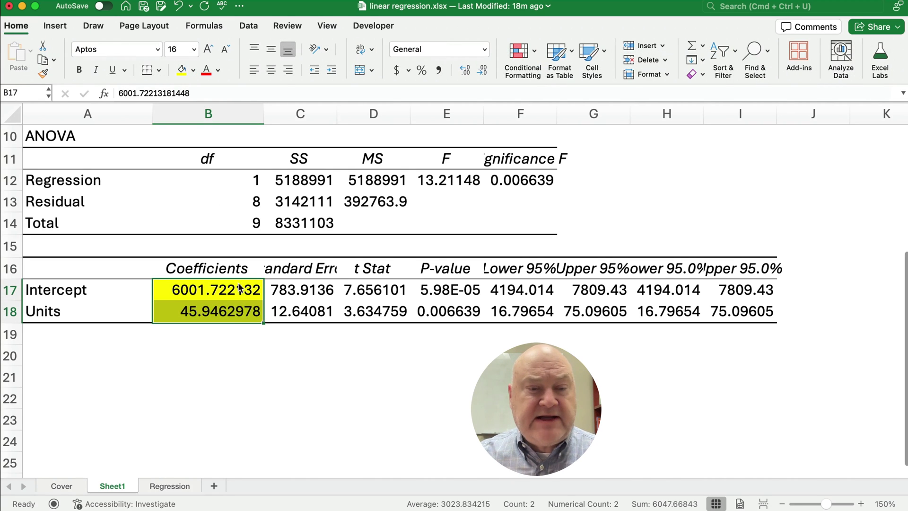